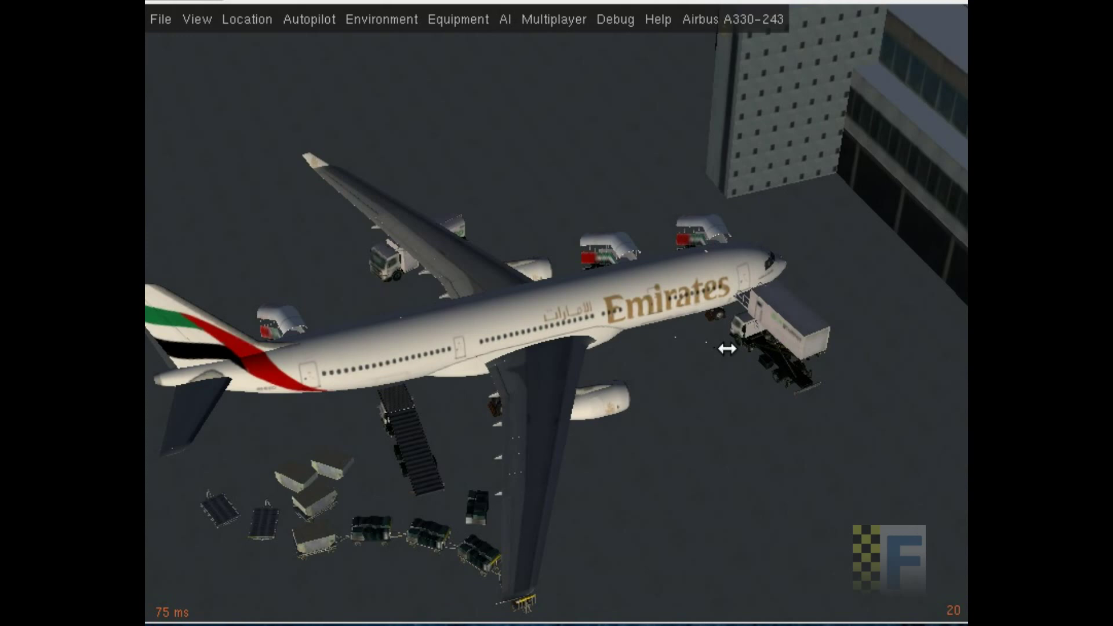
# Orbit and zoom the exterior camera on the parked A330, then move to the cockpit view
pyautogui.moveTo(727, 348); pyautogui.dragTo(569, 439)
pyautogui.scroll(-5, 533, 465)
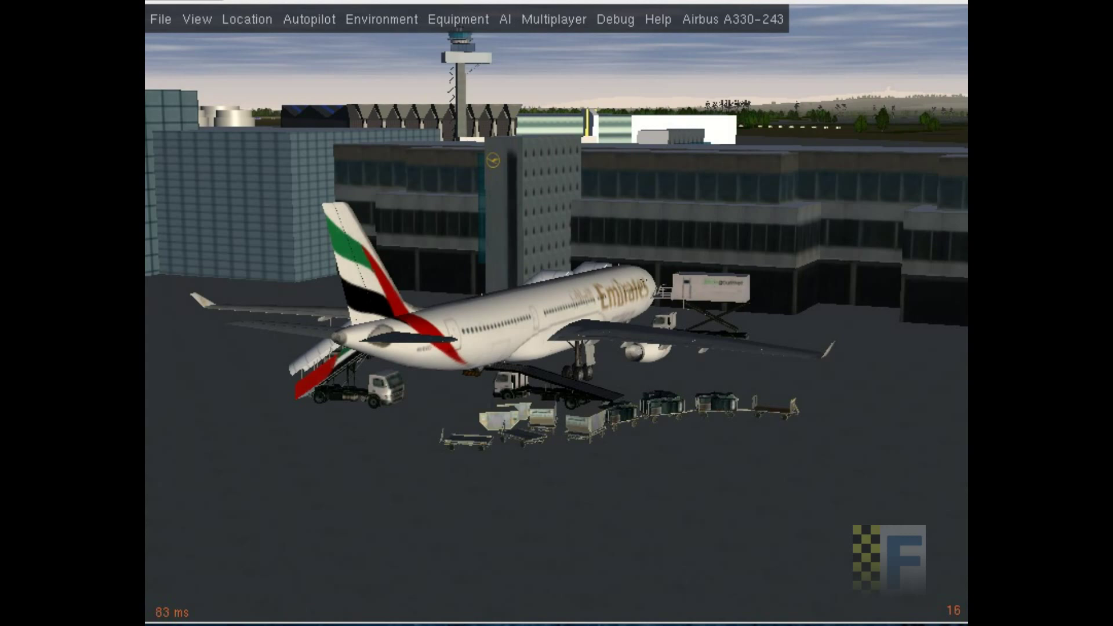
pyautogui.press('v')
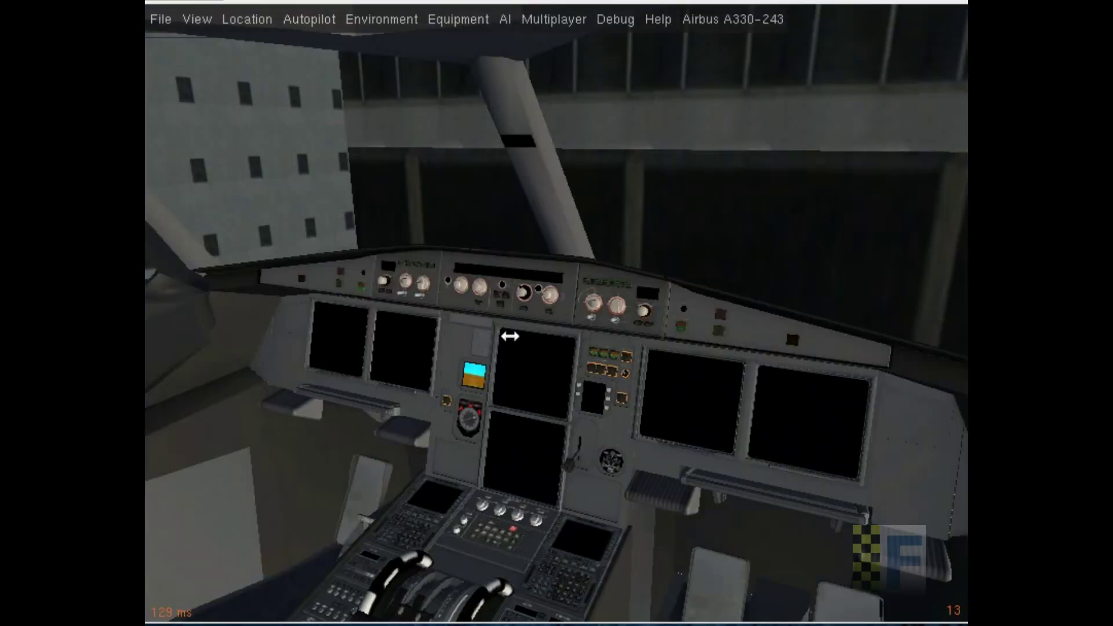
pyautogui.moveTo(468, 348); pyautogui.dragTo(549, 329)
pyautogui.rightClick(549, 329)
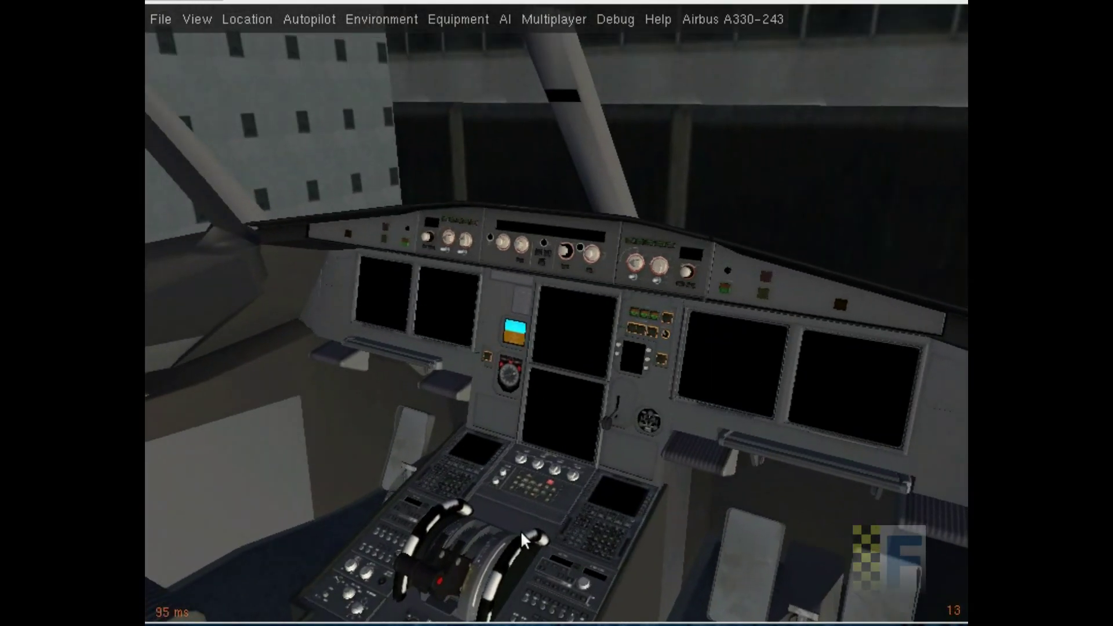
# Cycle the camera views to the forward cockpit view and zoom onto the PFD and ND
pyautogui.press('v')
pyautogui.press('v')
pyautogui.press('v')
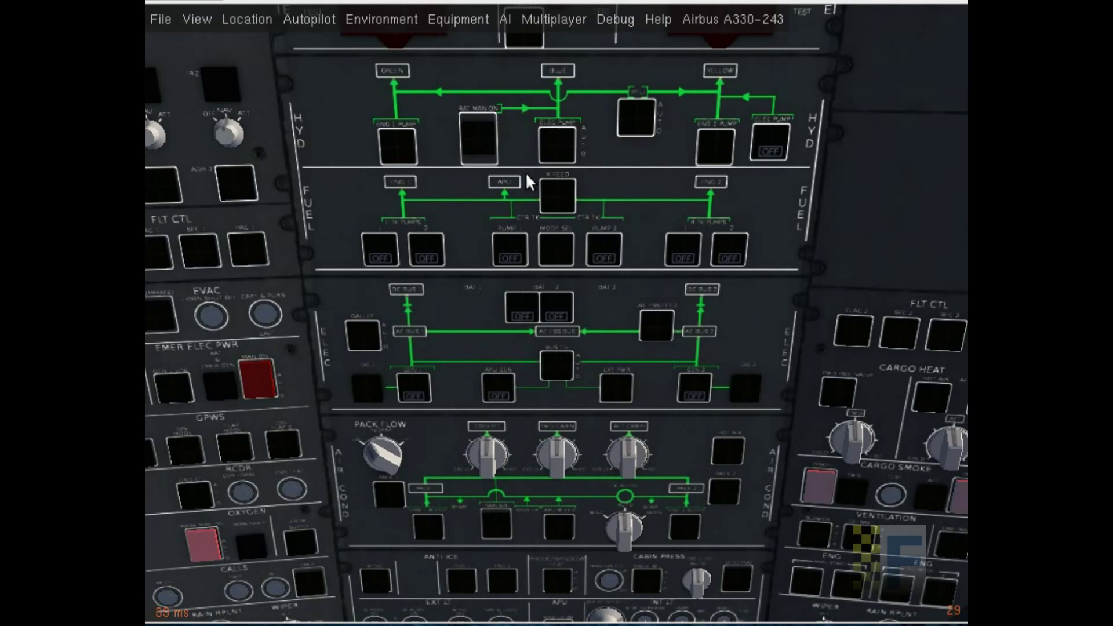
pyautogui.scroll(-3, 506, 213)
pyautogui.scroll(2, 579, 348)
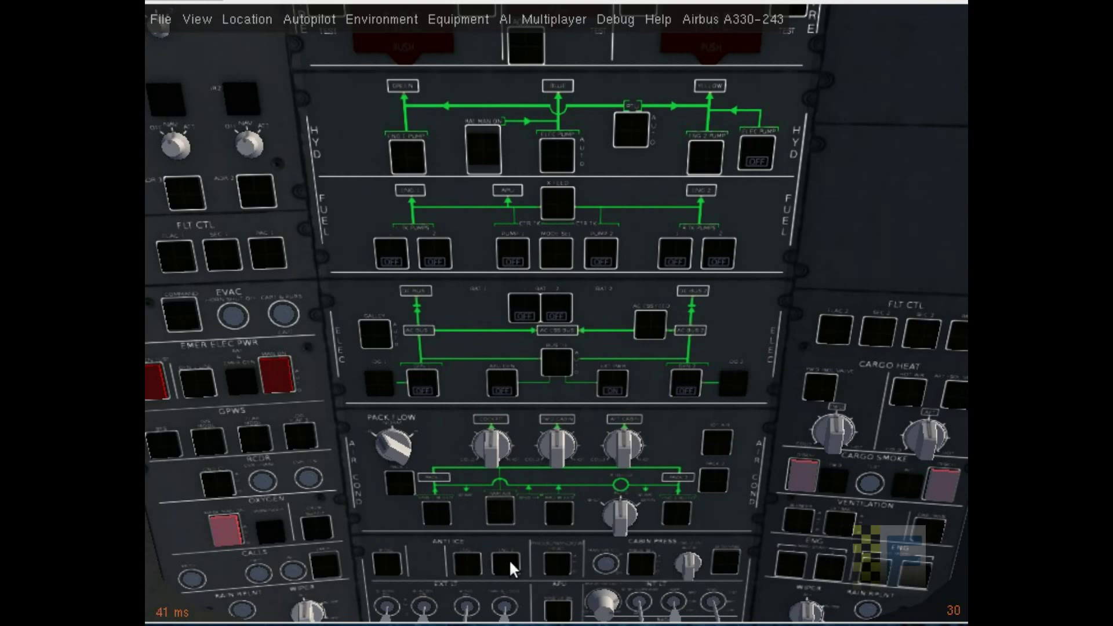
pyautogui.hotkey('shift', 'v')
pyautogui.hotkey('shift', 'v')
pyautogui.press('v')
pyautogui.press('v')
pyautogui.press('v')
pyautogui.press('v')
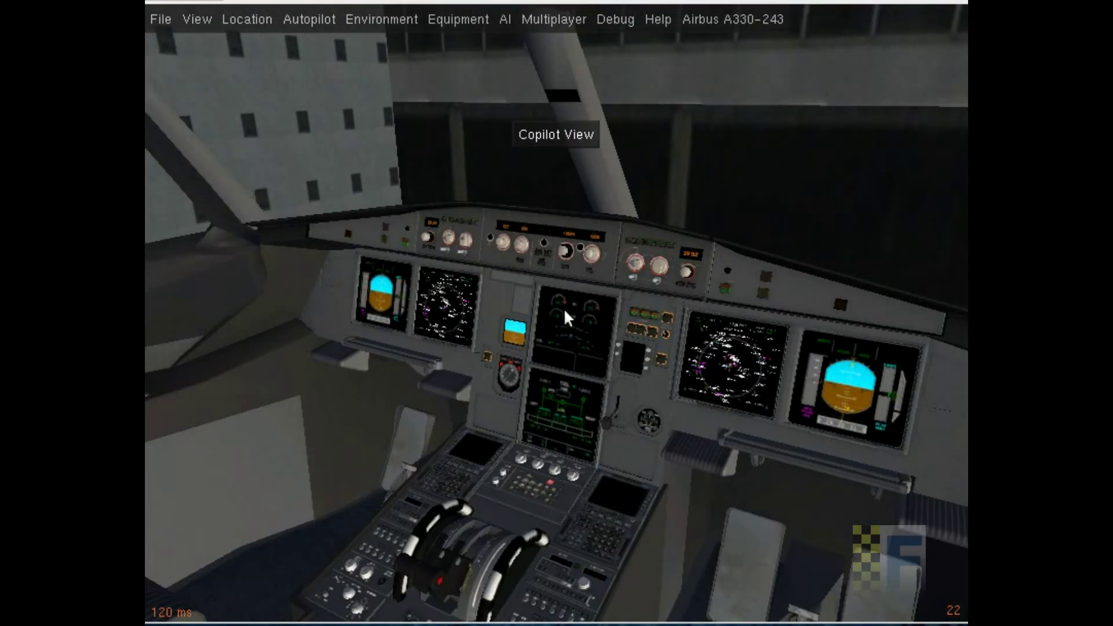
pyautogui.press('v')
pyautogui.rightClick(565, 313)
pyautogui.hotkey('shift', 'v')
pyautogui.rightClick(557, 313)
pyautogui.scroll(-5, 557, 314)
pyautogui.scroll(10, 567, 321)
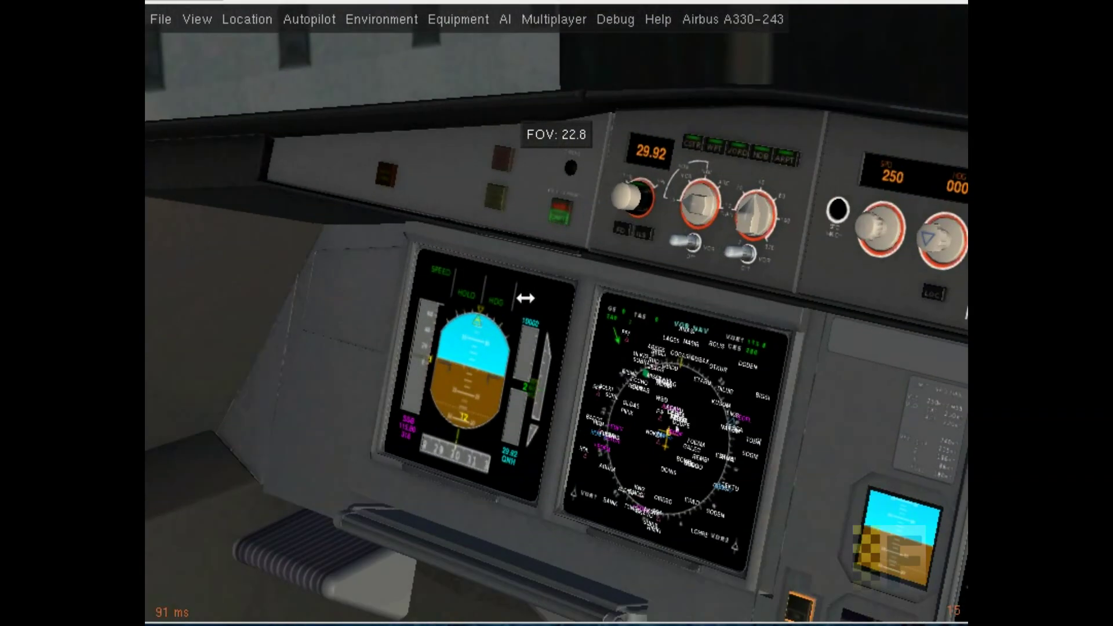
# Check the current QNH of 30.03 in Environment > Weather
pyautogui.click(381, 19)
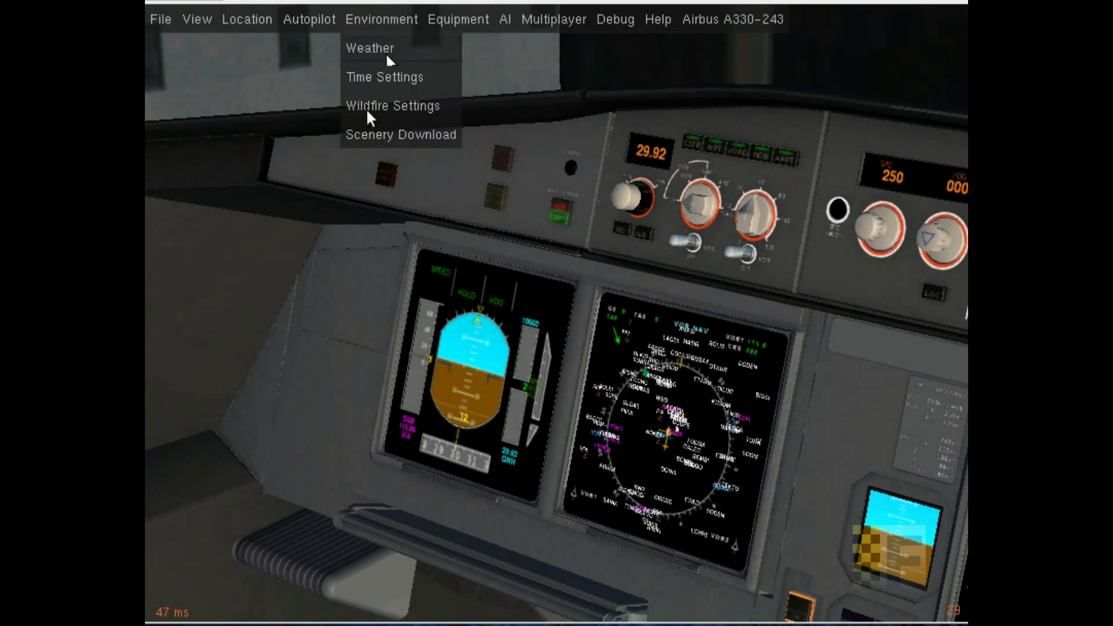
pyautogui.click(387, 55)
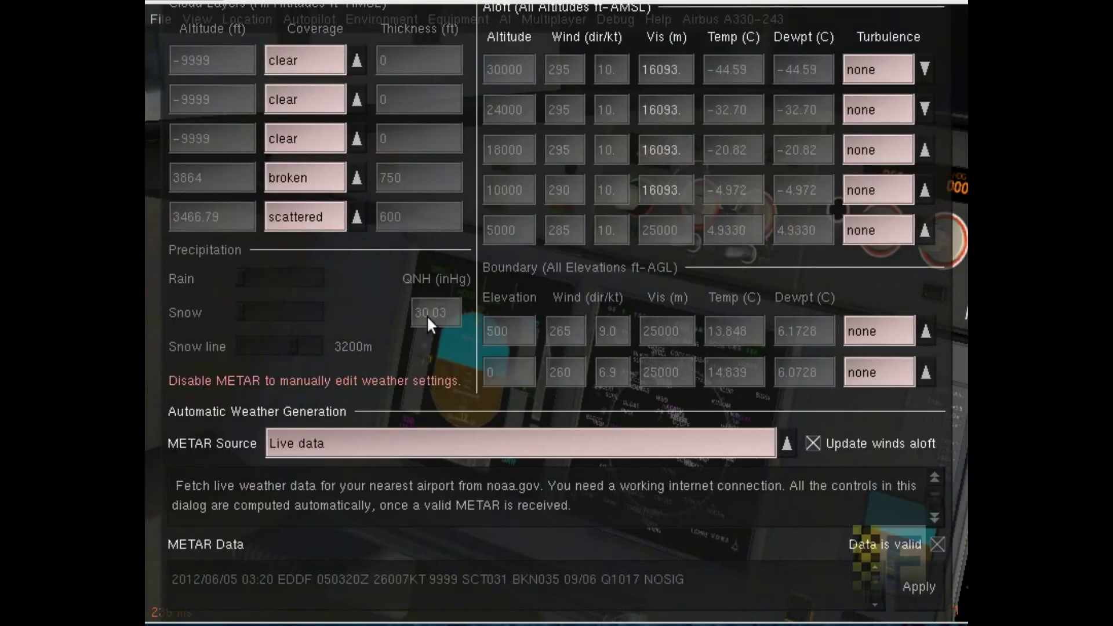
pyautogui.moveTo(435, 313); pyautogui.dragTo(709, 99)
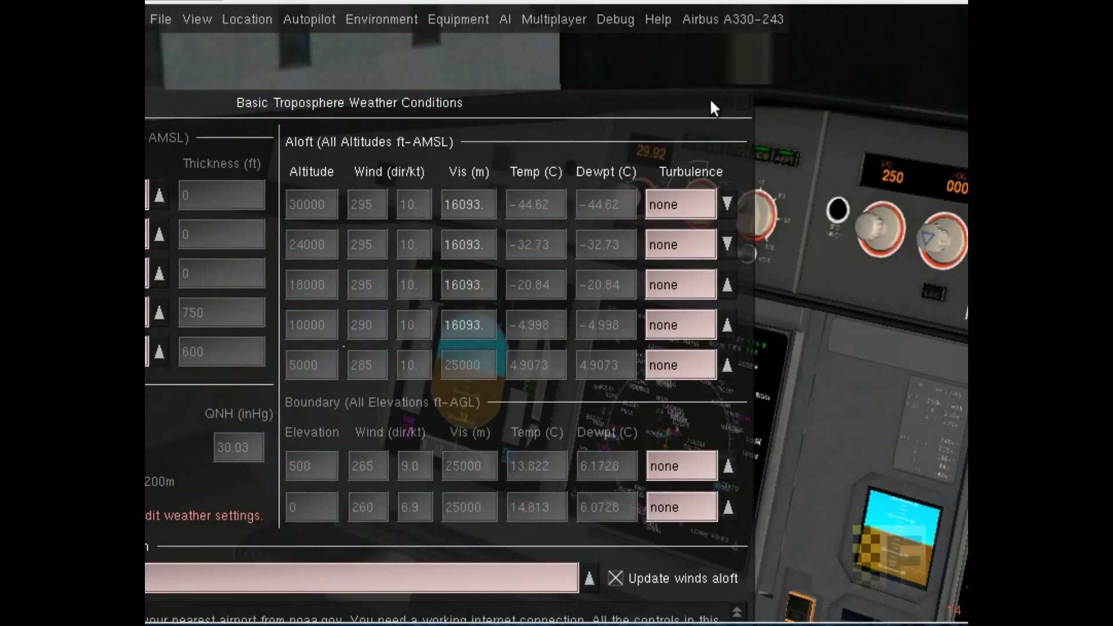
pyautogui.click(741, 103)
# Set the altimeter baro setting to 30.03 inHg with the baro knob
pyautogui.scroll(-6, 621, 204)
pyautogui.scroll(15, 622, 202)
pyautogui.scroll(1, 621, 203)
pyautogui.rightClick(382, 192)
pyautogui.scroll(6, 562, 321)
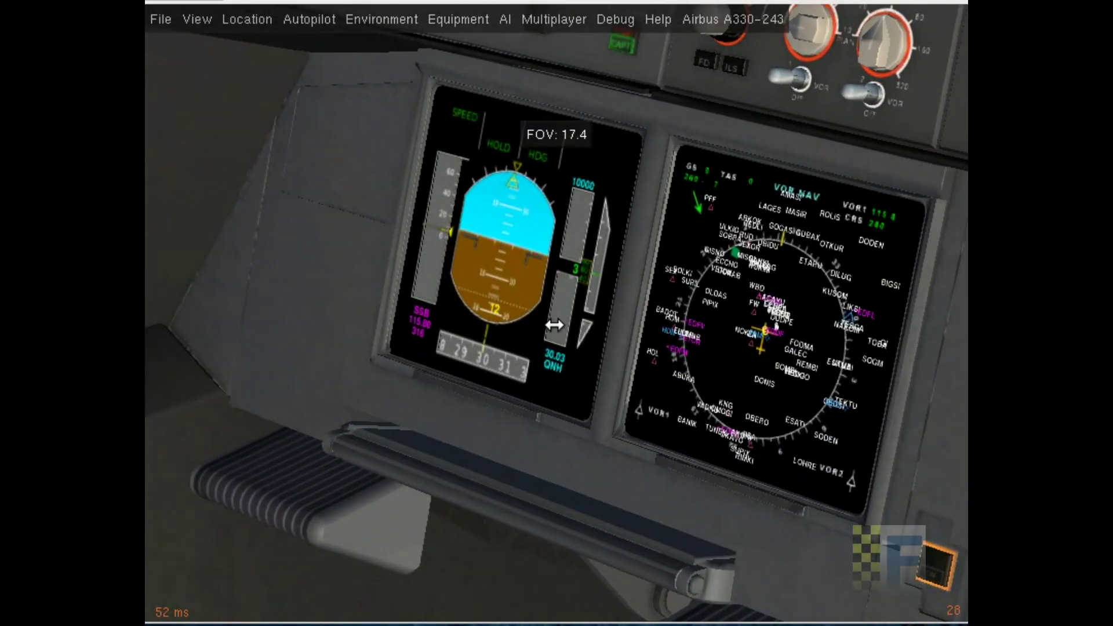
pyautogui.scroll(-3, 562, 322)
pyautogui.scroll(-5, 562, 322)
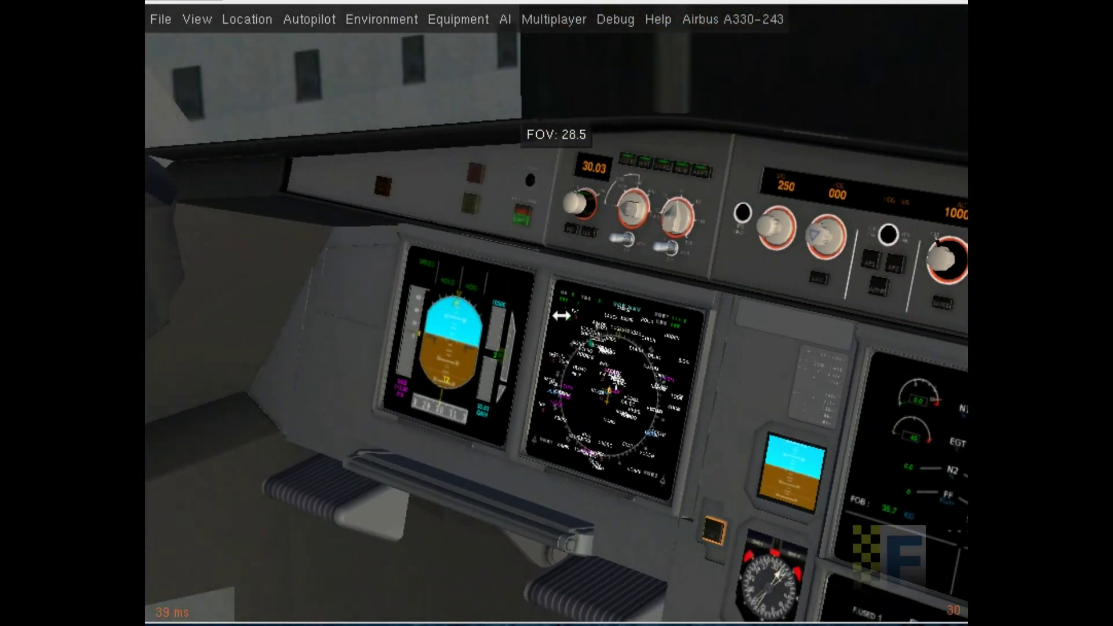
pyautogui.scroll(-3, 597, 308)
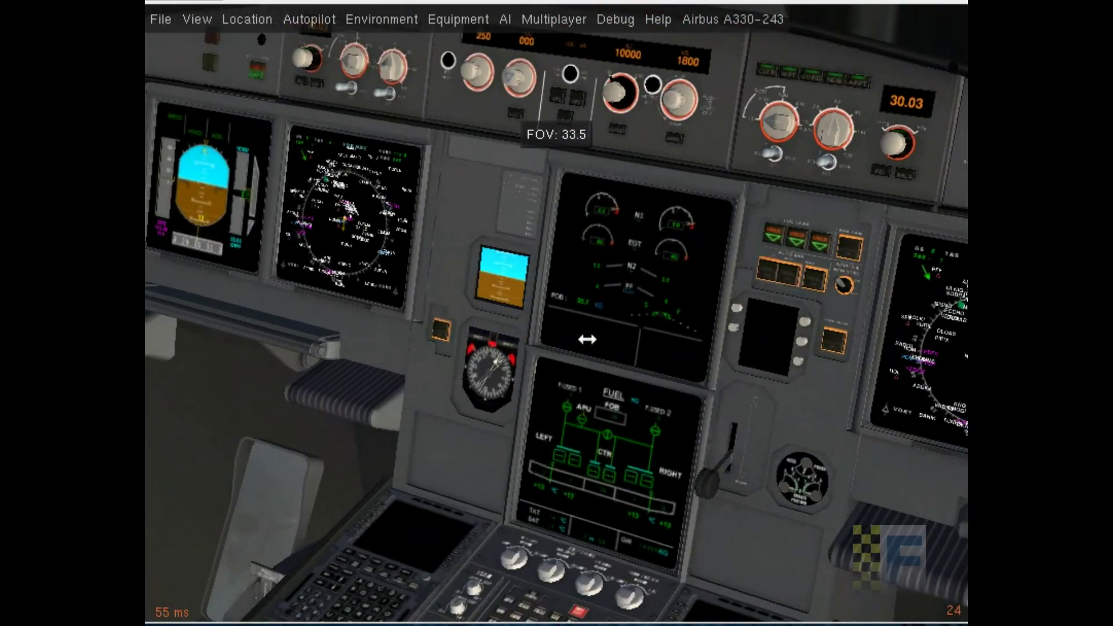
pyautogui.scroll(-2, 589, 330)
pyautogui.rightClick(586, 335)
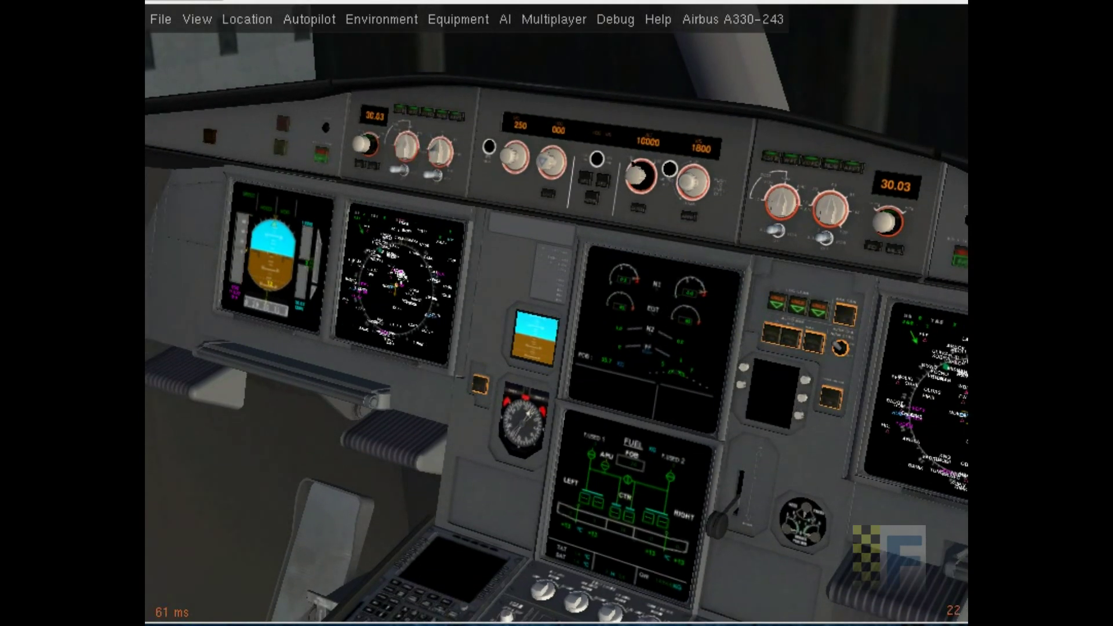
# Switch to the MCDU close-up, turn up its brightness, and show the DATA > A/C STATUS page
pyautogui.press('v')
pyautogui.press('v')
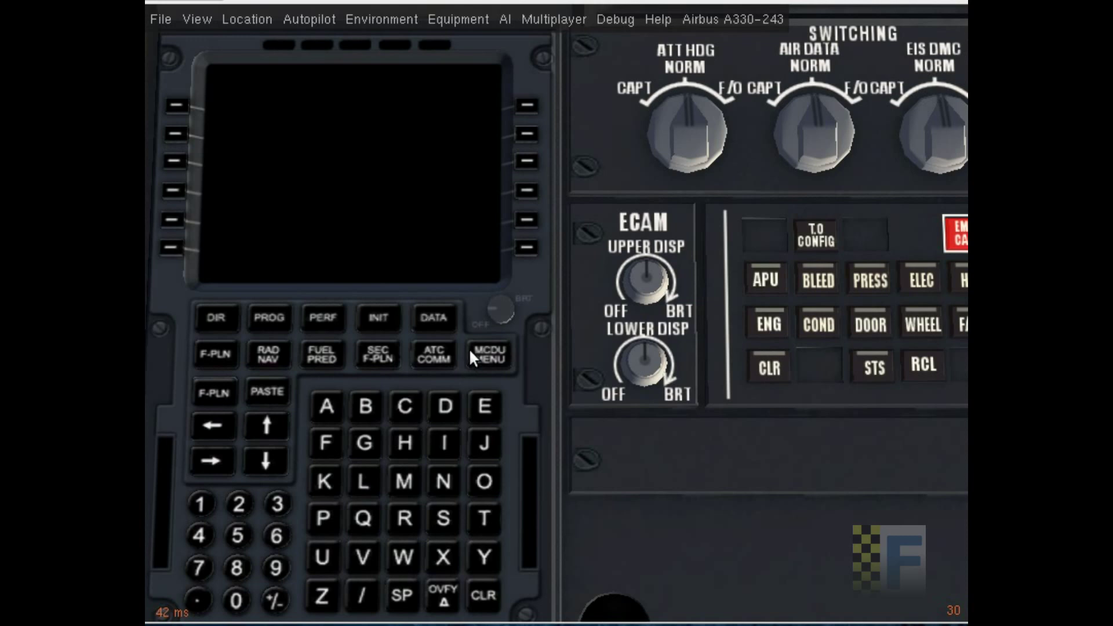
pyautogui.click(500, 313)
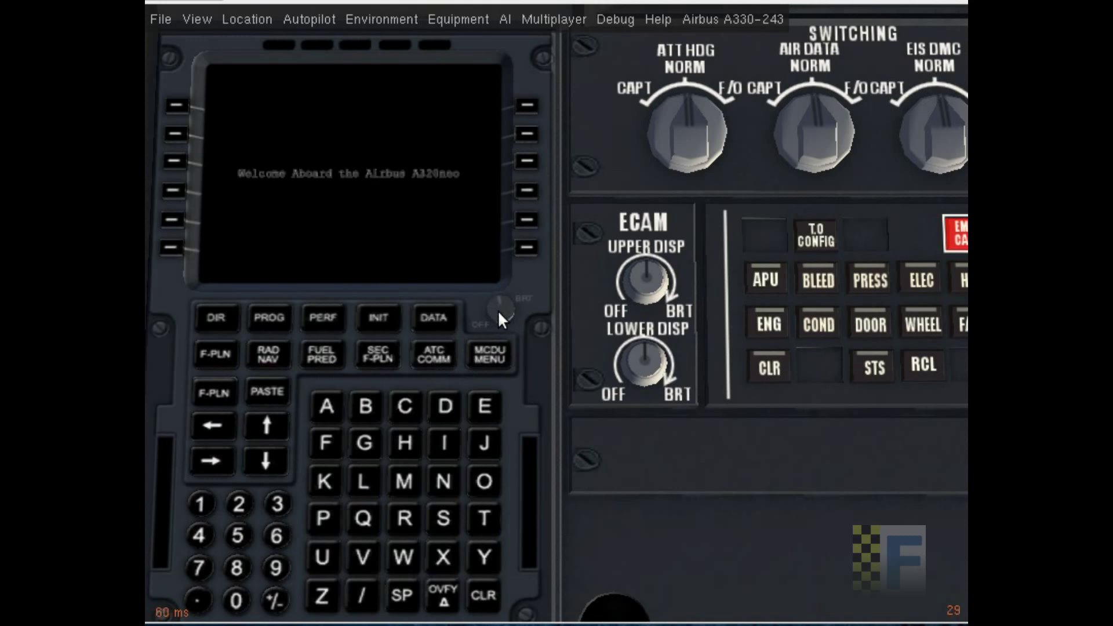
pyautogui.click(497, 310)
pyautogui.click(433, 317)
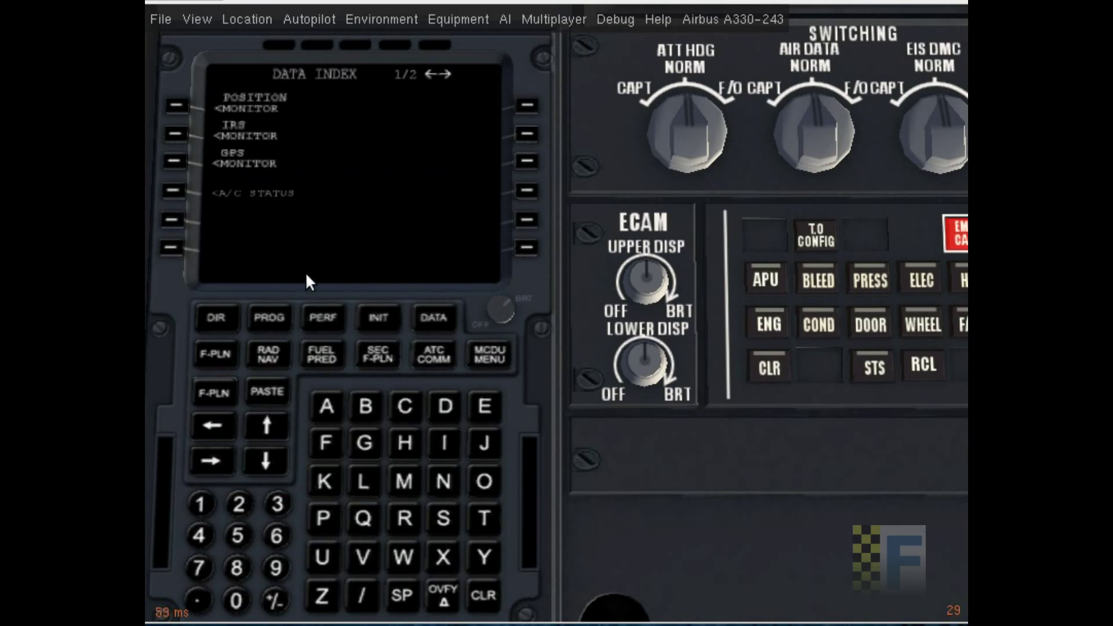
pyautogui.click(175, 191)
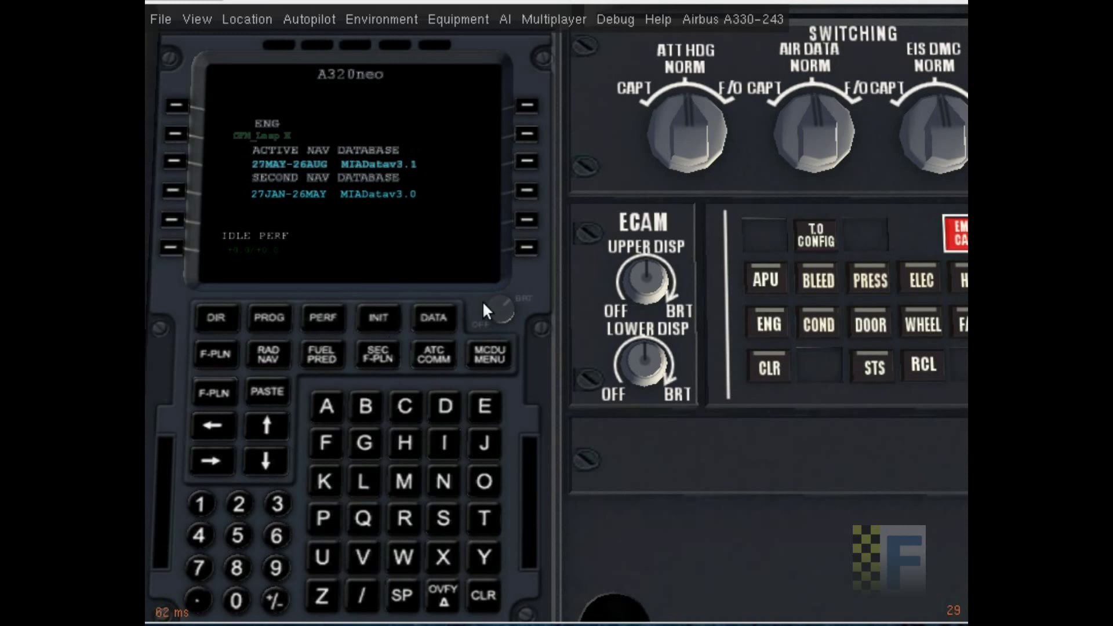
# Enter EDDF/EDDM as the FROM/TO airports on the MCDU INIT page
pyautogui.click(380, 327)
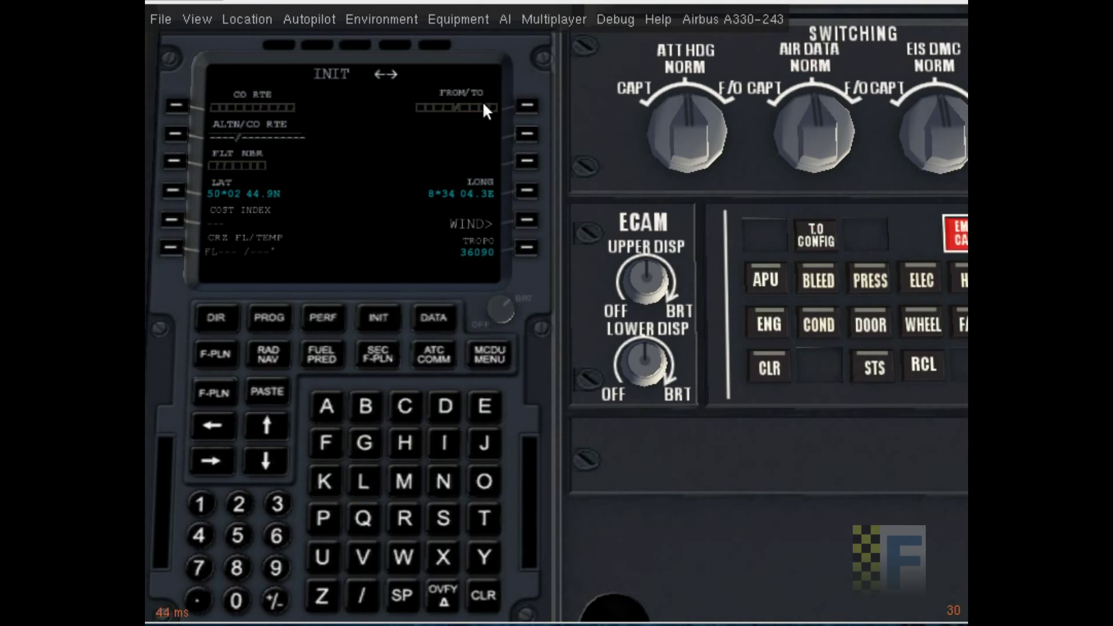
pyautogui.click(484, 402)
pyautogui.doubleClick(440, 409)
pyautogui.click(333, 440)
pyautogui.click(365, 594)
pyautogui.click(482, 407)
pyautogui.doubleClick(444, 408)
pyautogui.click(403, 484)
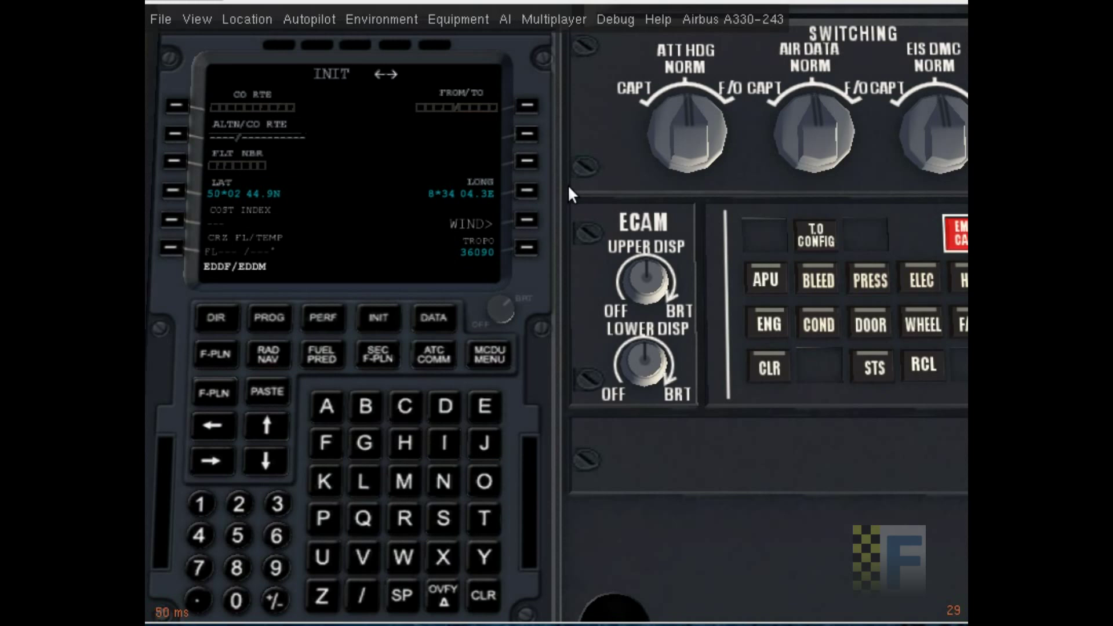
pyautogui.click(526, 107)
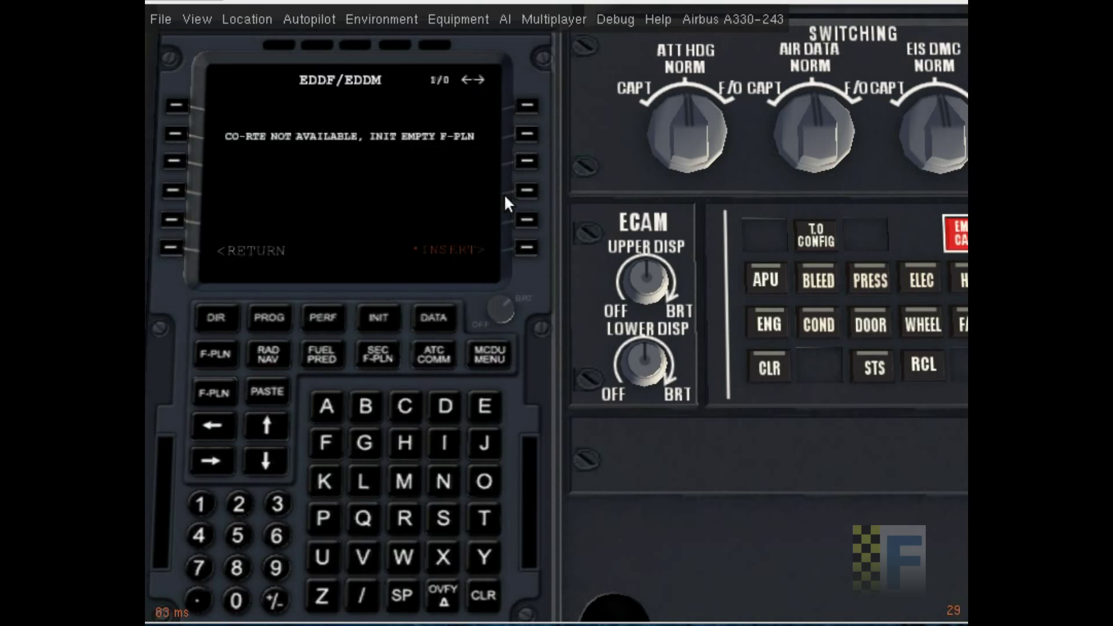
pyautogui.click(394, 326)
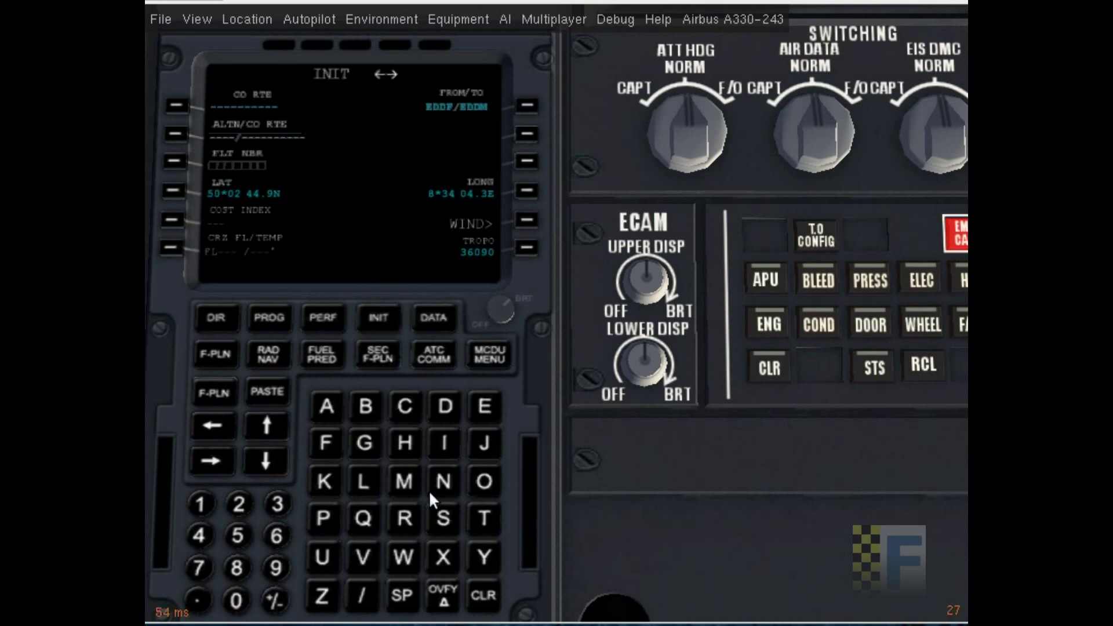
# Enter flight number UAE123 in the FLT NBR field
pyautogui.click(320, 555)
pyautogui.click(328, 403)
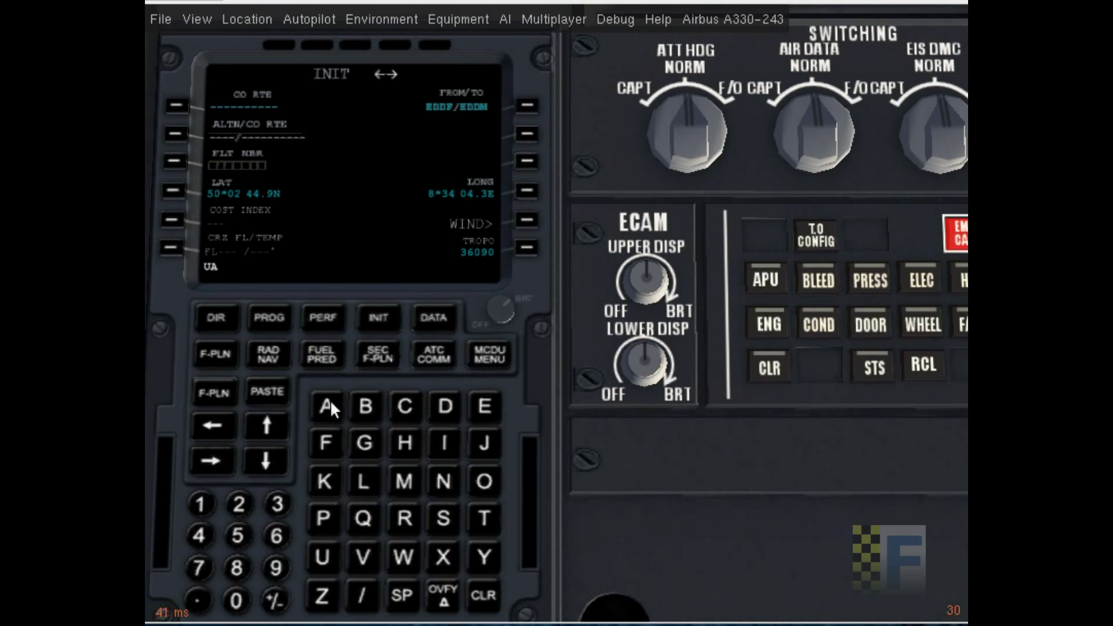
pyautogui.click(494, 406)
pyautogui.click(200, 504)
pyautogui.click(242, 501)
pyautogui.click(277, 505)
pyautogui.click(173, 161)
# Set CRZ FL/TEMP to 250/-36, checking the temperature aloft in the weather settings
pyautogui.click(239, 504)
pyautogui.click(238, 535)
pyautogui.click(236, 600)
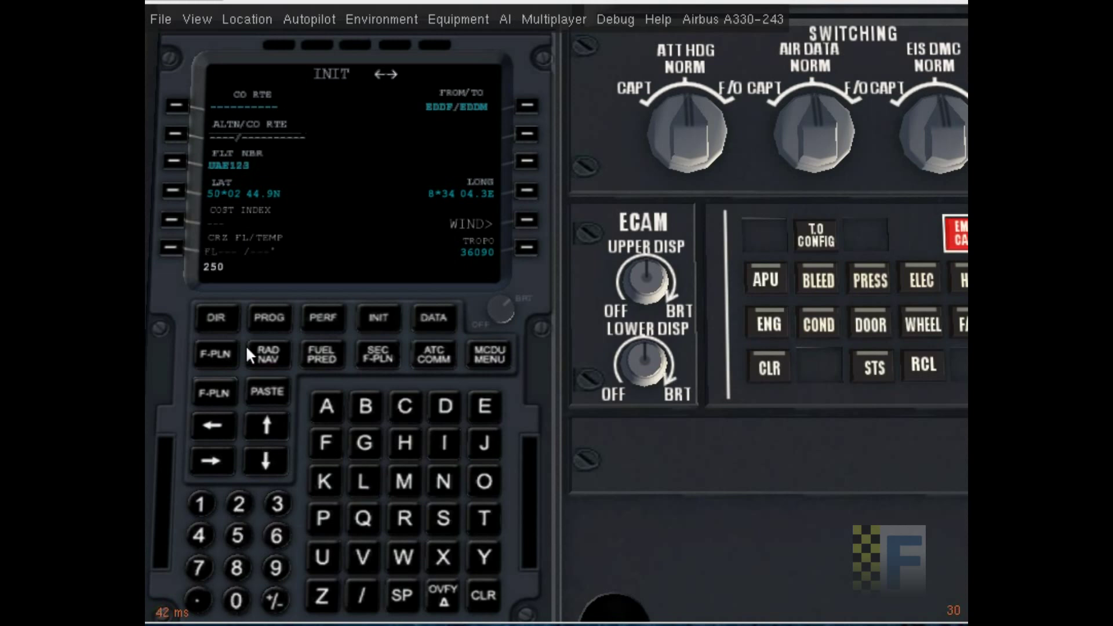
pyautogui.click(362, 595)
pyautogui.click(350, 19)
pyautogui.click(367, 46)
pyautogui.moveTo(413, 214); pyautogui.dragTo(536, 52)
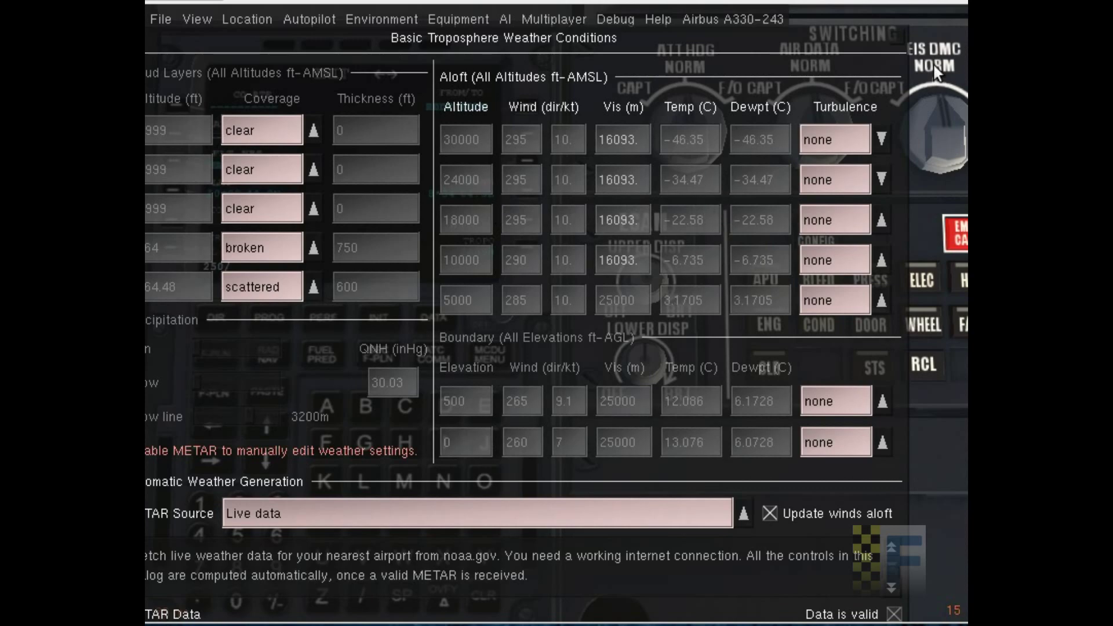
pyautogui.press('Escape')
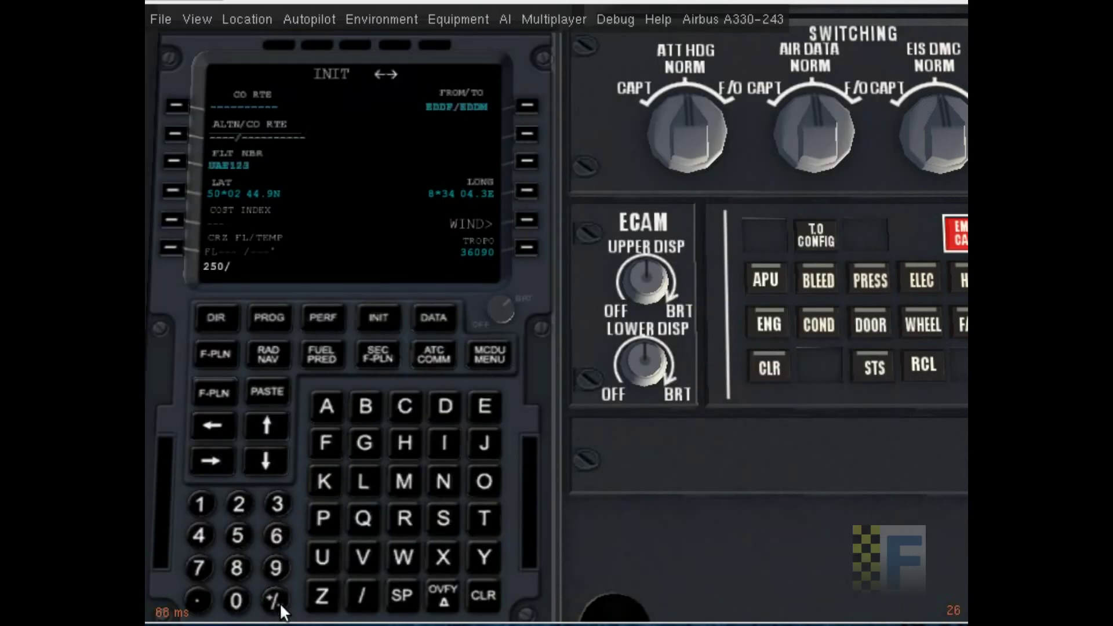
pyautogui.click(276, 504)
pyautogui.click(276, 535)
pyautogui.click(172, 248)
# Set the COST INDEX to 32
pyautogui.click(277, 505)
pyautogui.click(238, 504)
pyautogui.click(173, 219)
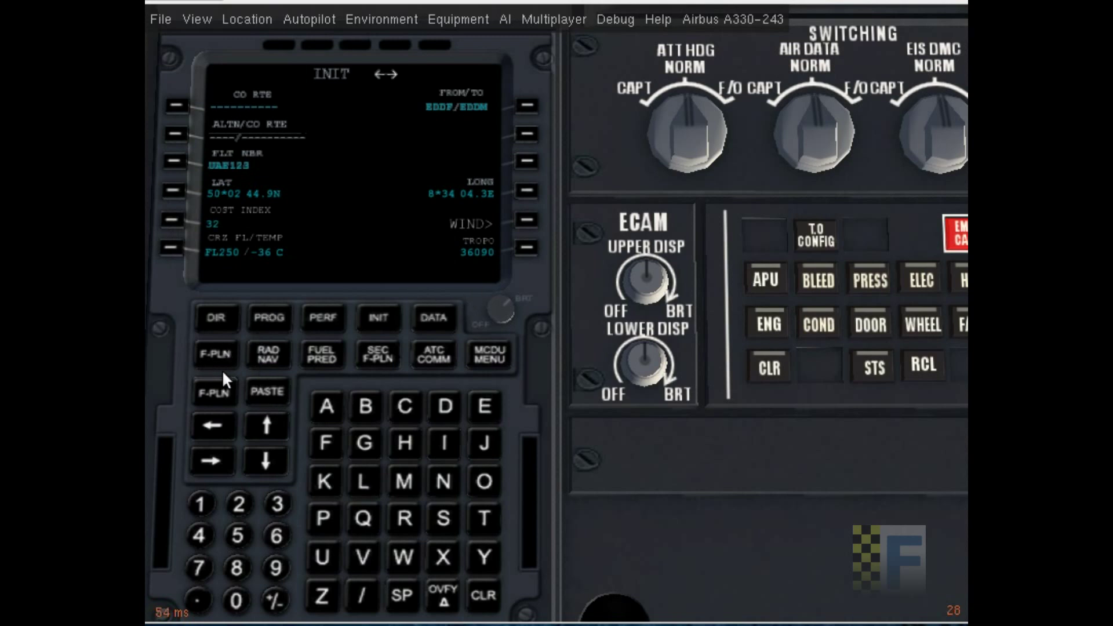
# Open the F-PLN page and the lateral revision page from EDDF
pyautogui.click(213, 353)
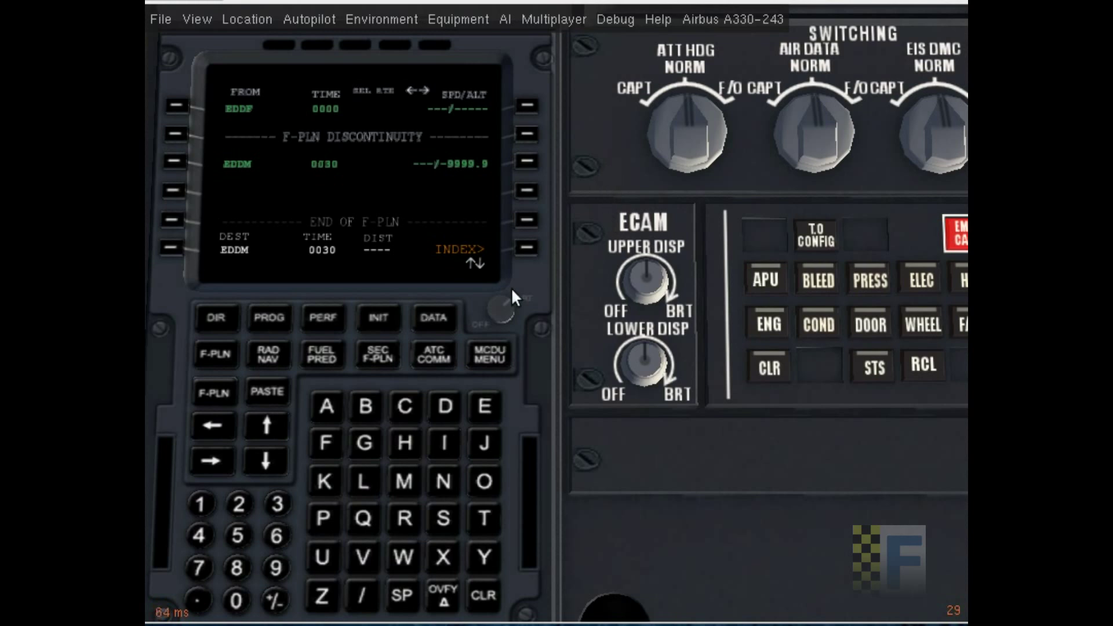
pyautogui.click(178, 106)
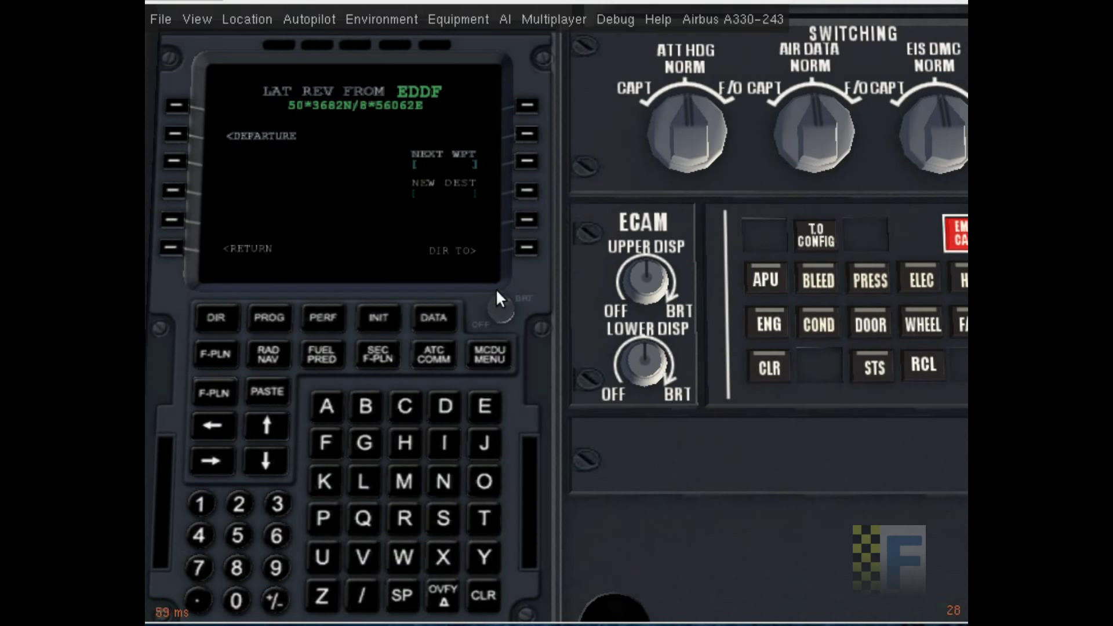
# Insert ANEKI as the next waypoint after EDDF
pyautogui.click(344, 406)
pyautogui.click(455, 482)
pyautogui.click(486, 405)
pyautogui.click(331, 477)
pyautogui.click(450, 441)
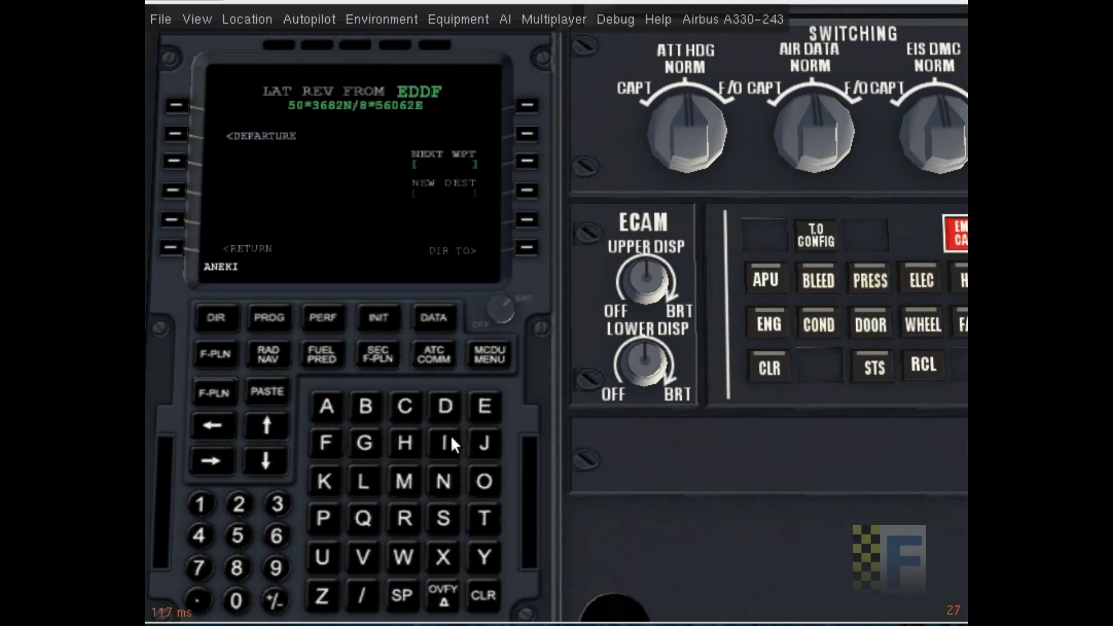
pyautogui.click(529, 161)
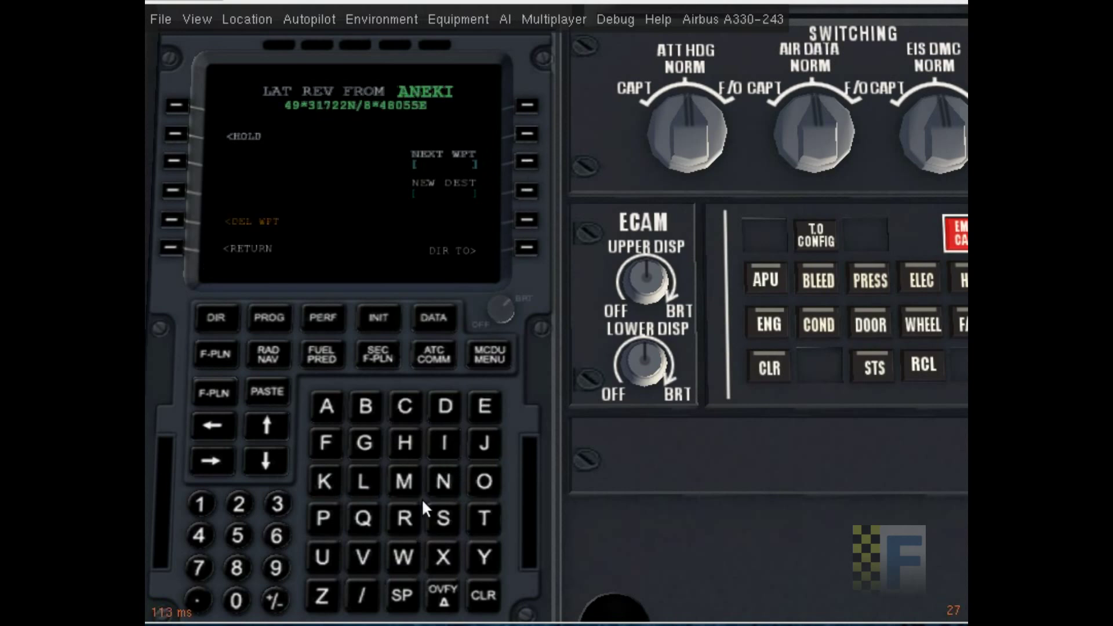
# Insert LOPNI as the next waypoint after ANEKI
pyautogui.click(364, 482)
pyautogui.click(484, 482)
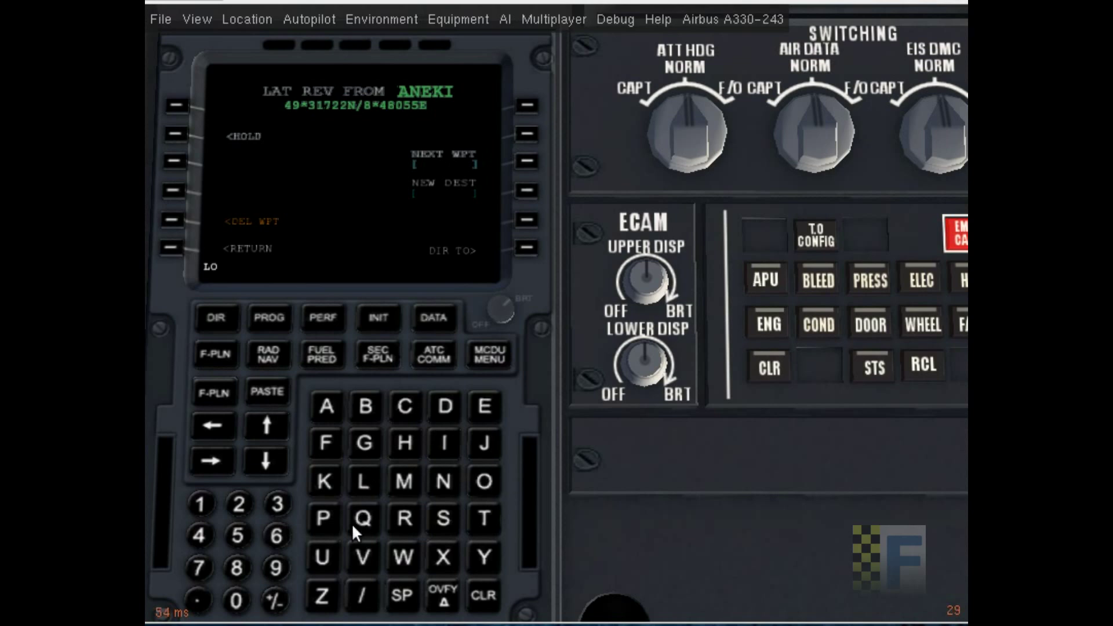
pyautogui.click(322, 521)
pyautogui.click(438, 483)
pyautogui.click(447, 444)
pyautogui.click(528, 161)
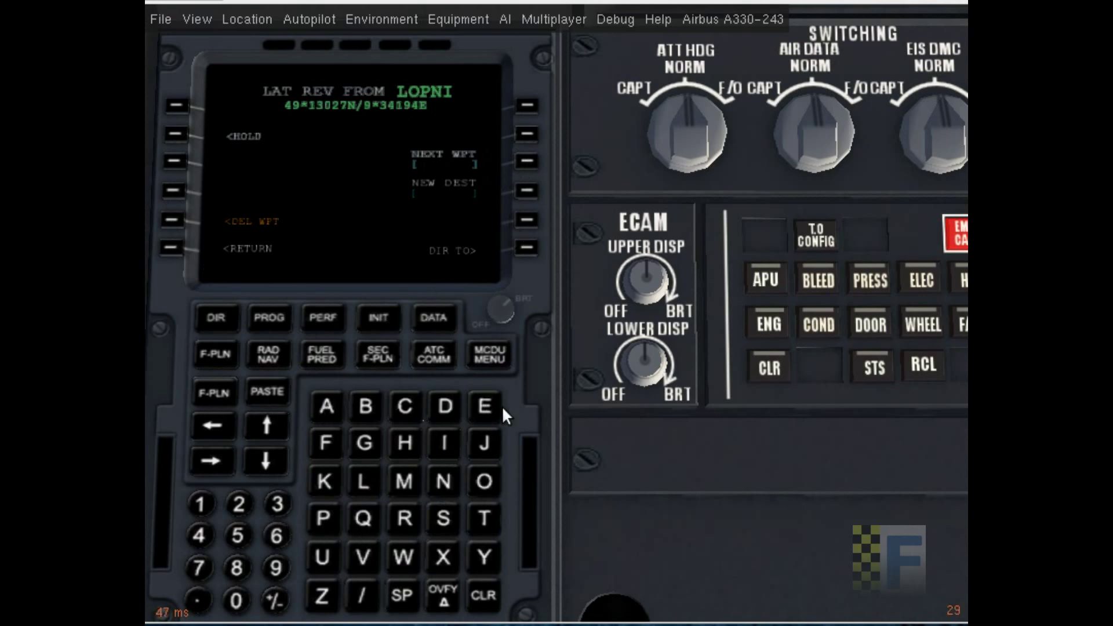
# Insert ELVAG as the next waypoint after LOPNI
pyautogui.click(477, 412)
pyautogui.click(361, 484)
pyautogui.click(363, 555)
pyautogui.click(328, 419)
pyautogui.click(364, 442)
pyautogui.click(526, 160)
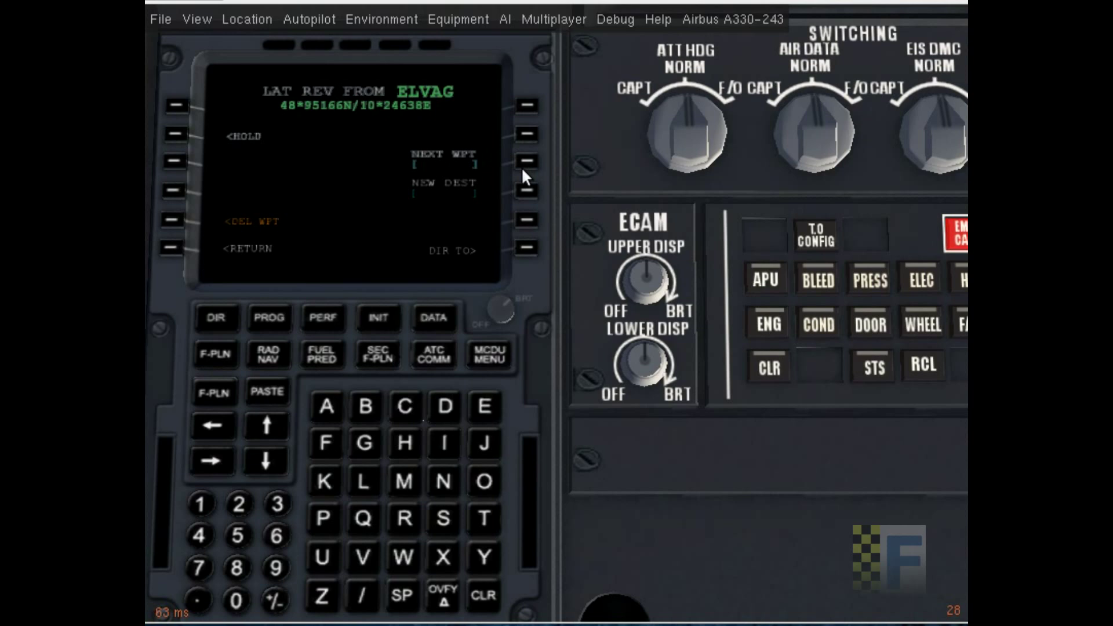
# Insert BURAM after ELVAG and review the completed flight plan down to EDDM
pyautogui.click(370, 407)
pyautogui.click(323, 560)
pyautogui.click(401, 525)
pyautogui.click(329, 405)
pyautogui.click(397, 481)
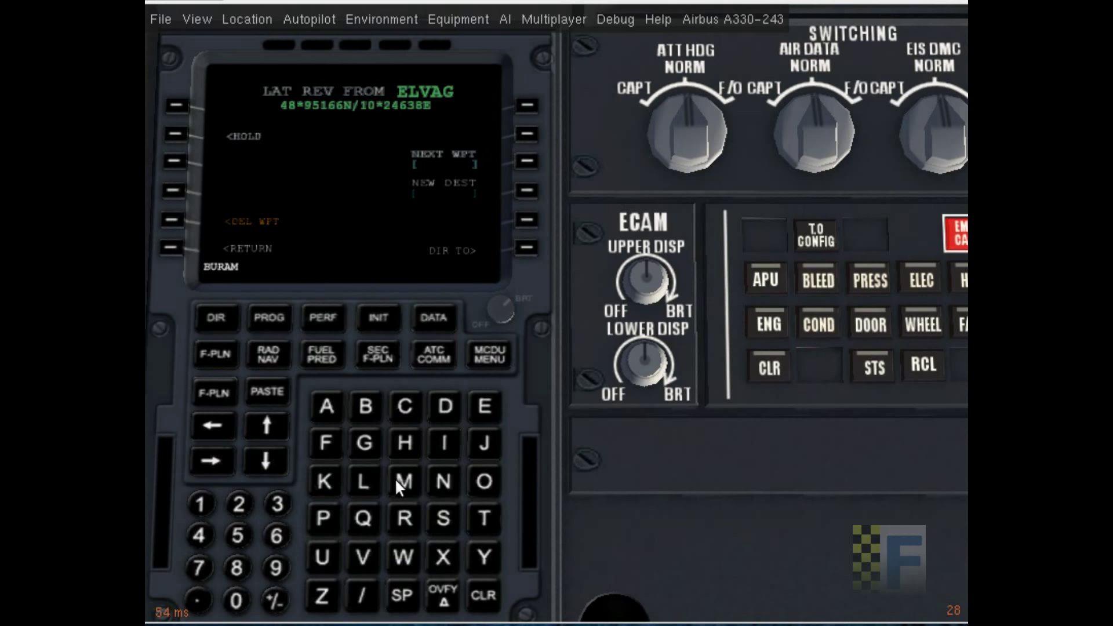
pyautogui.click(514, 163)
pyautogui.click(169, 247)
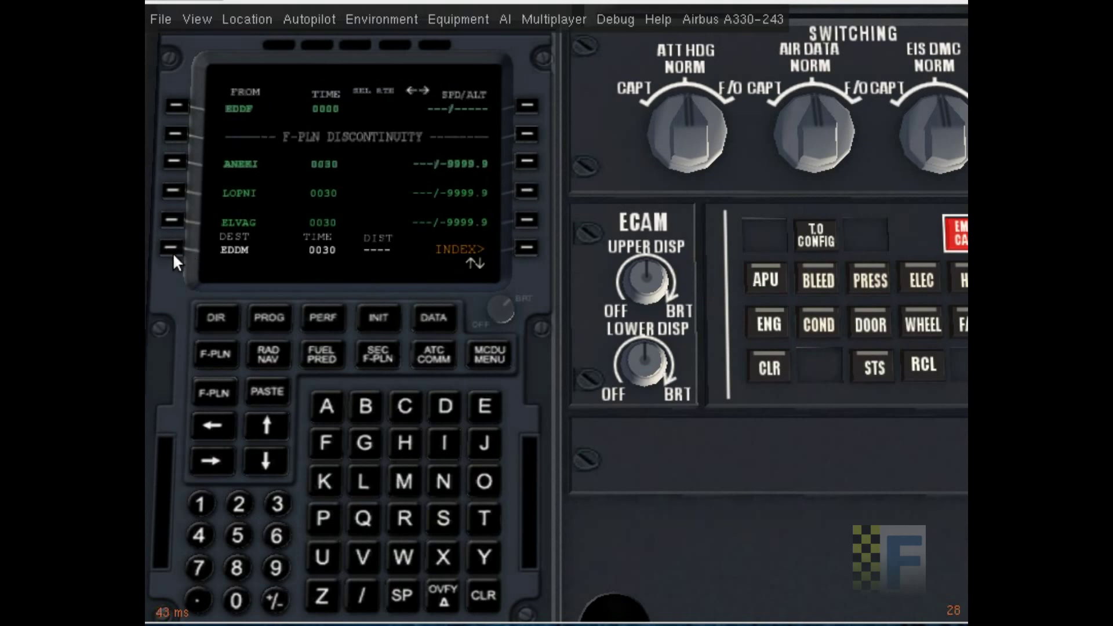
pyautogui.click(276, 454)
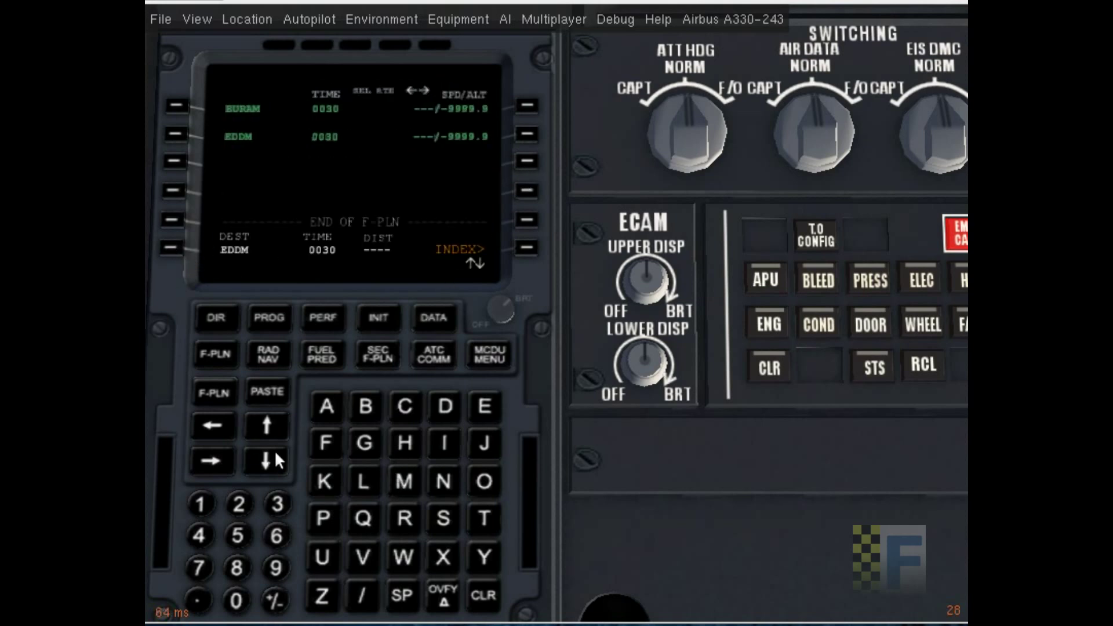
# Give ANEKI a 250/14000 speed and altitude constraint on the F-PLN page
pyautogui.click(270, 421)
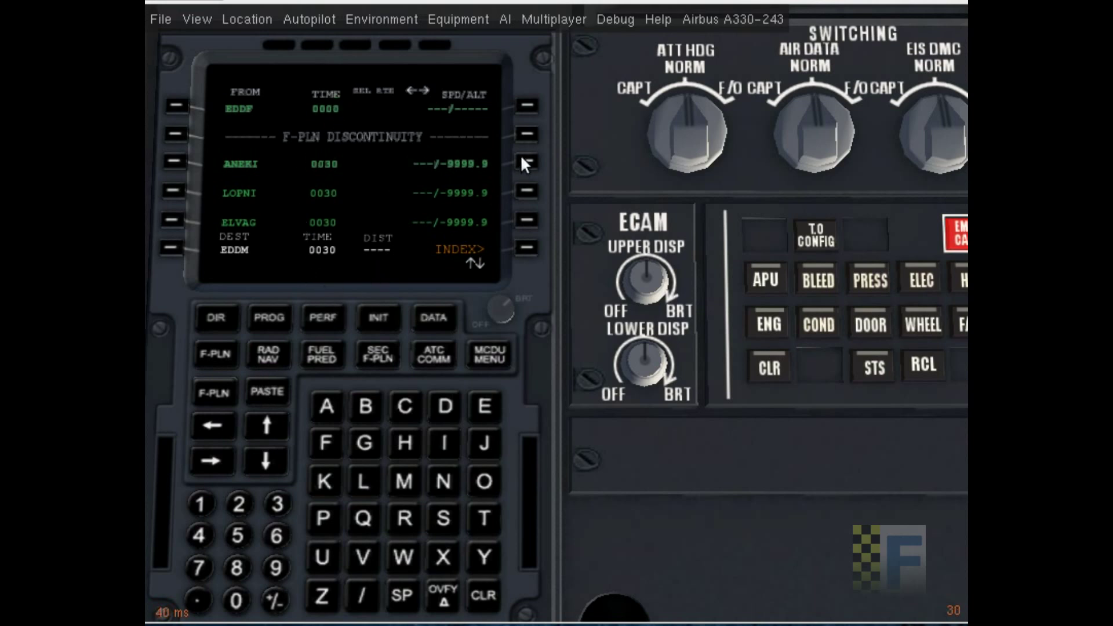
pyautogui.click(240, 504)
pyautogui.click(238, 535)
pyautogui.click(236, 600)
pyautogui.click(364, 596)
pyautogui.click(207, 509)
pyautogui.click(200, 531)
pyautogui.click(232, 601)
pyautogui.click(232, 601)
pyautogui.click(233, 600)
pyautogui.click(525, 162)
# Give LOPNI a 0.7/25000 Mach and altitude constraint
pyautogui.click(232, 600)
pyautogui.click(194, 598)
pyautogui.click(199, 567)
pyautogui.click(355, 597)
pyautogui.click(241, 504)
pyautogui.click(239, 537)
pyautogui.click(242, 601)
pyautogui.click(241, 600)
pyautogui.click(241, 601)
pyautogui.click(525, 192)
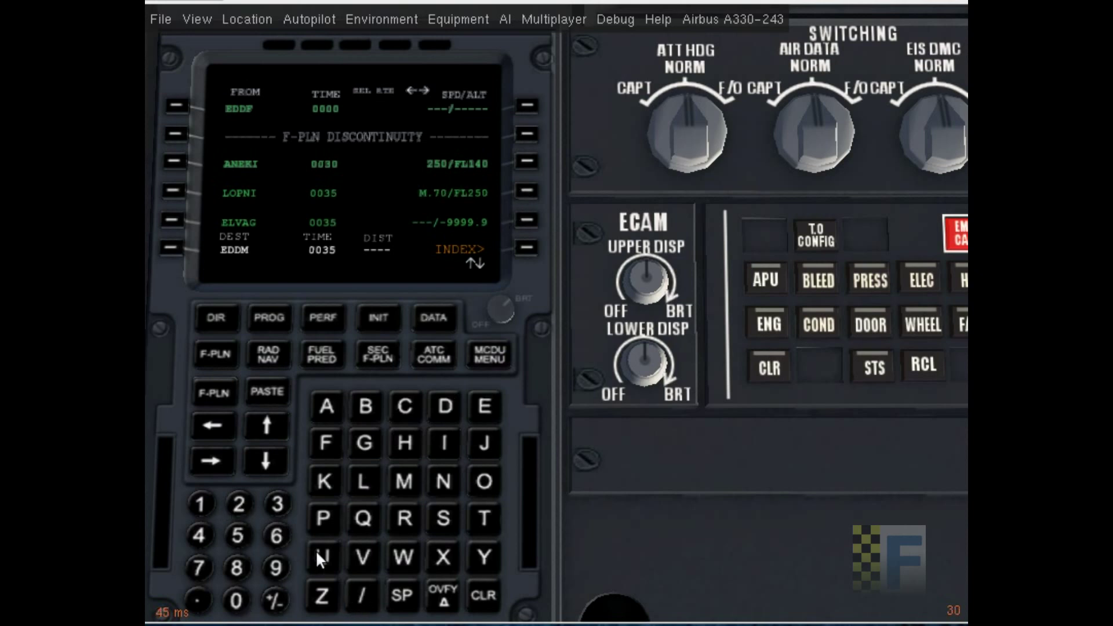
# Give ELVAG a 0.7/25000 Mach and altitude constraint
pyautogui.click(236, 599)
pyautogui.click(210, 566)
pyautogui.click(370, 602)
pyautogui.click(238, 504)
pyautogui.click(236, 535)
pyautogui.click(235, 599)
# Give BURAM a 0.7/25000 Mach and altitude constraint
pyautogui.click(235, 599)
pyautogui.click(236, 600)
pyautogui.click(527, 221)
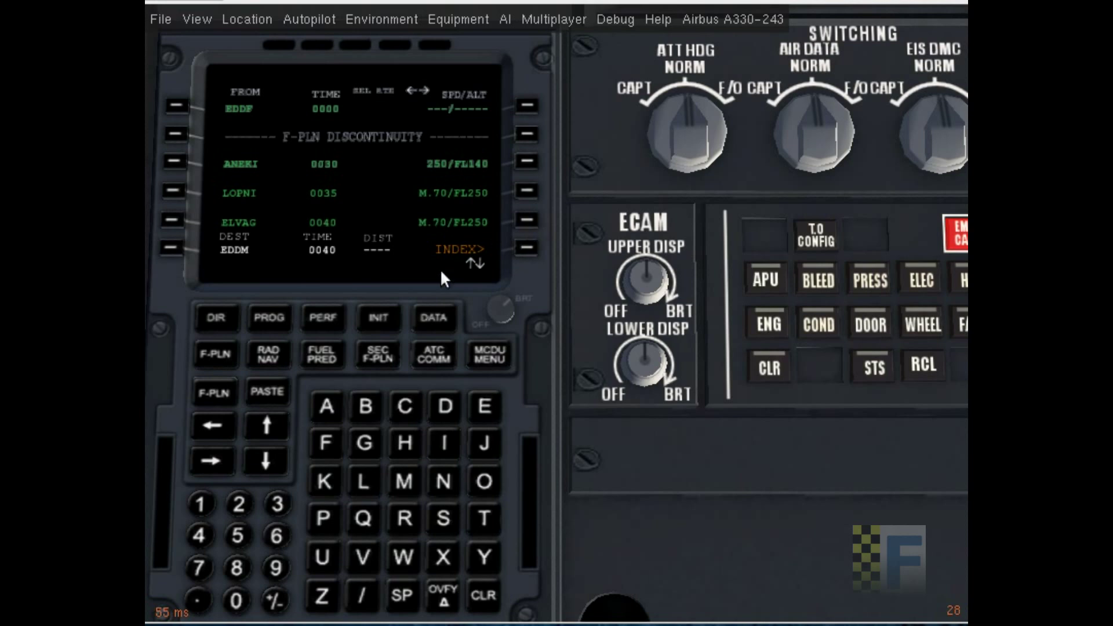
pyautogui.click(267, 462)
pyautogui.click(236, 600)
pyautogui.click(197, 599)
pyautogui.click(199, 567)
pyautogui.click(362, 595)
pyautogui.click(238, 504)
pyautogui.click(237, 535)
pyautogui.doubleClick(235, 597)
pyautogui.click(235, 596)
pyautogui.click(525, 105)
# Give EDDM a 0.7/25000 constraint and clear the leftover scratchpad entry
pyautogui.click(237, 596)
pyautogui.click(197, 601)
pyautogui.click(196, 570)
pyautogui.click(361, 595)
pyautogui.click(236, 506)
pyautogui.click(236, 536)
pyautogui.click(236, 598)
pyautogui.click(235, 598)
pyautogui.click(235, 598)
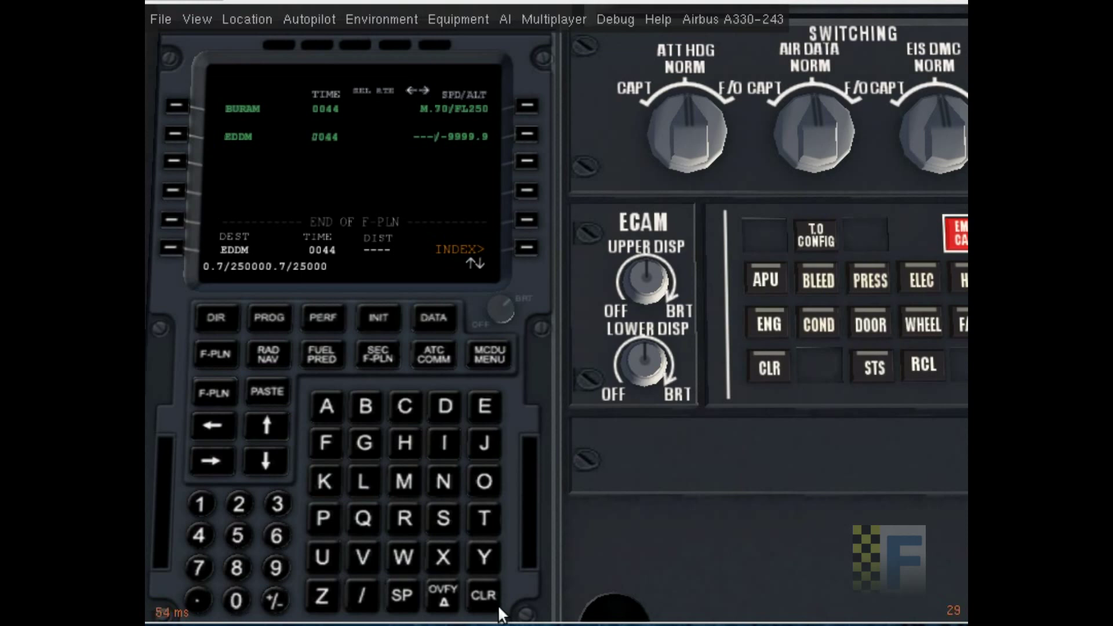
pyautogui.click(474, 594)
pyautogui.click(471, 592)
pyautogui.click(472, 592)
pyautogui.click(523, 134)
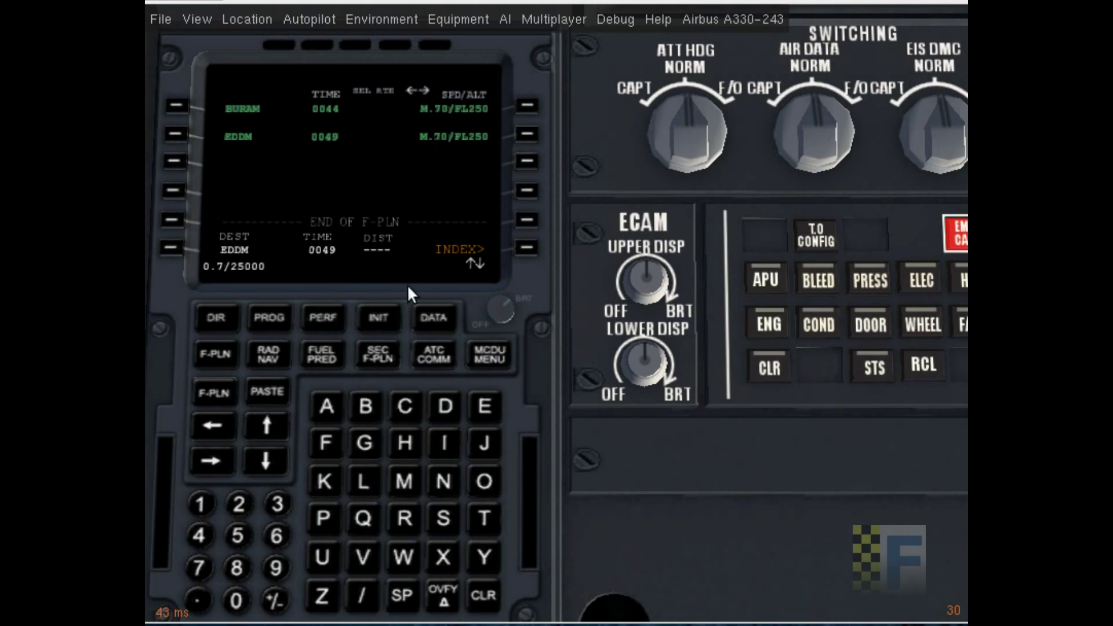
pyautogui.click(489, 584)
pyautogui.click(493, 589)
# Insert the EDDF runway 18 ANEK6L SID into the flight plan
pyautogui.click(266, 428)
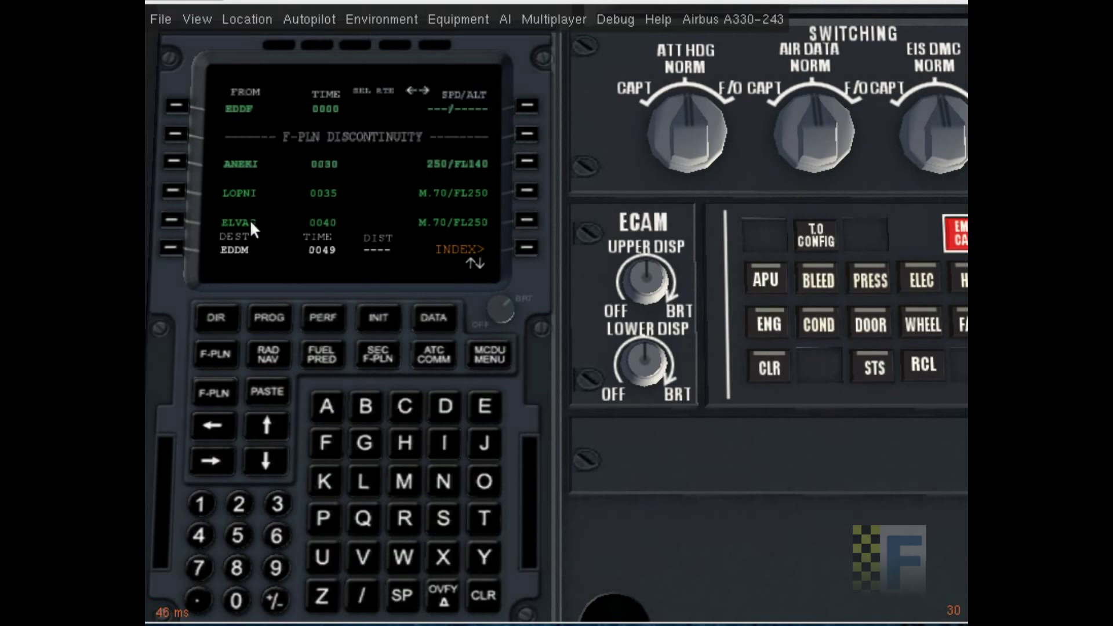
pyautogui.click(171, 105)
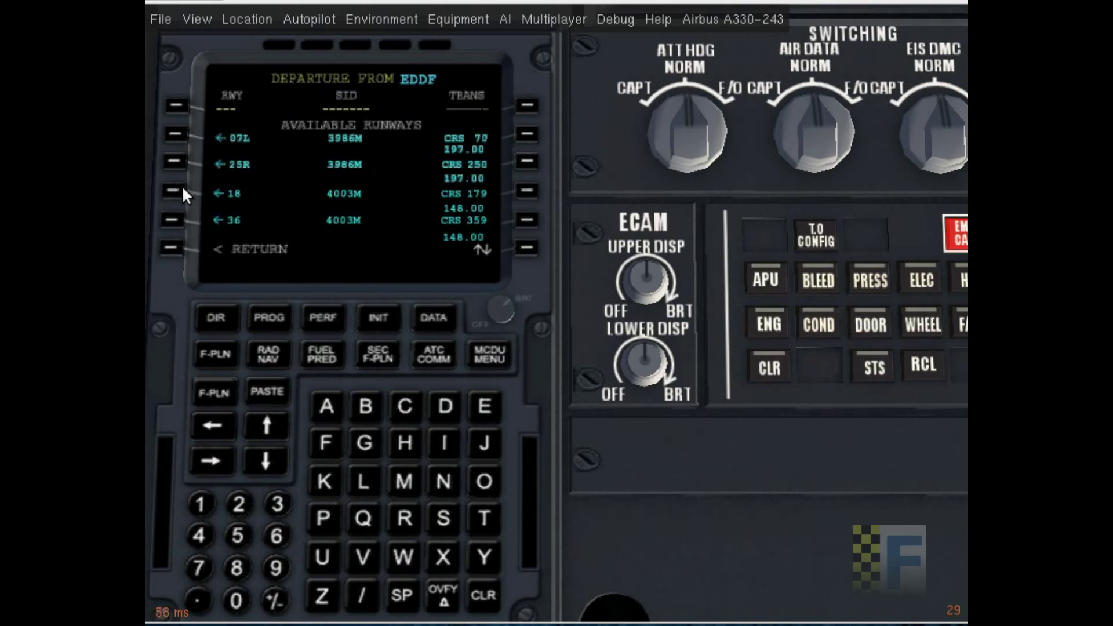
pyautogui.click(177, 188)
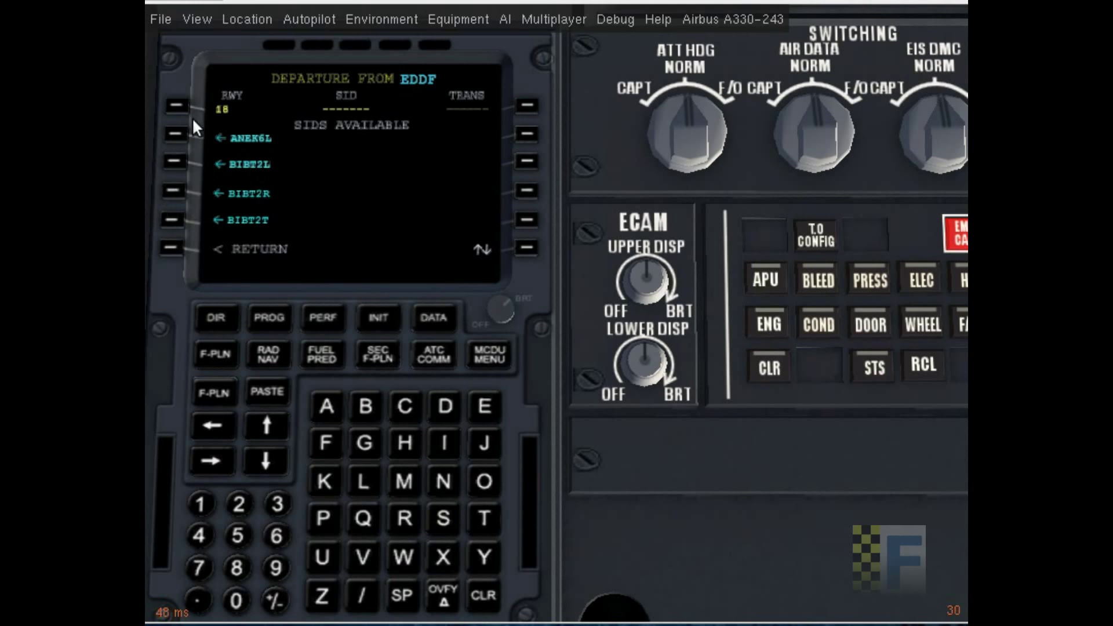
pyautogui.click(176, 137)
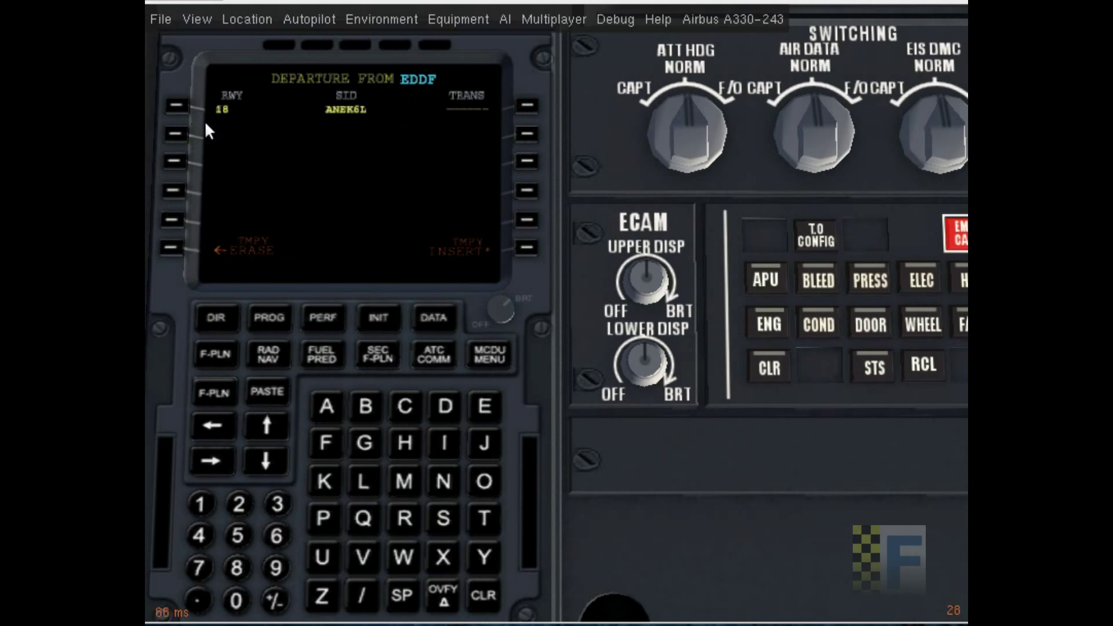
pyautogui.click(528, 246)
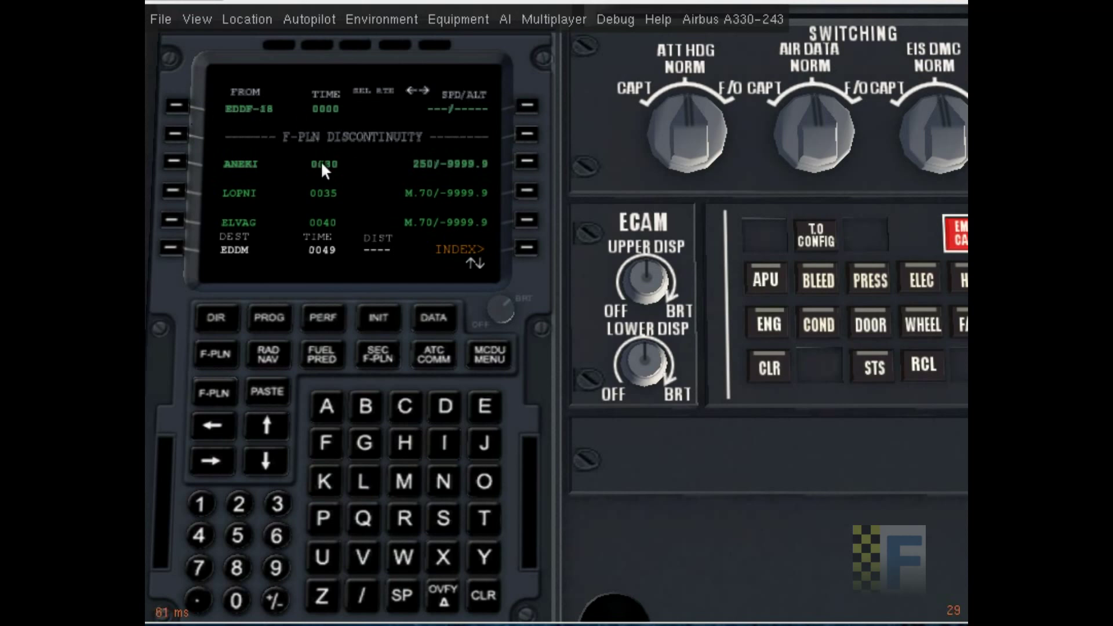
# Insert the BURA1A STAR to EDDM runway 26R into the flight plan
pyautogui.click(172, 248)
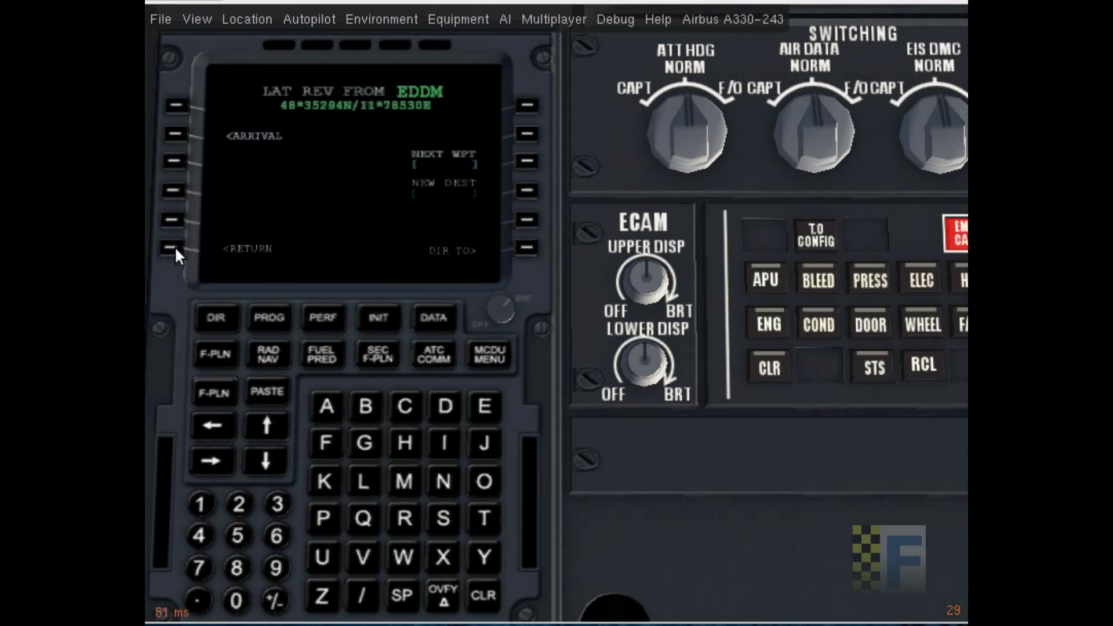
pyautogui.click(173, 134)
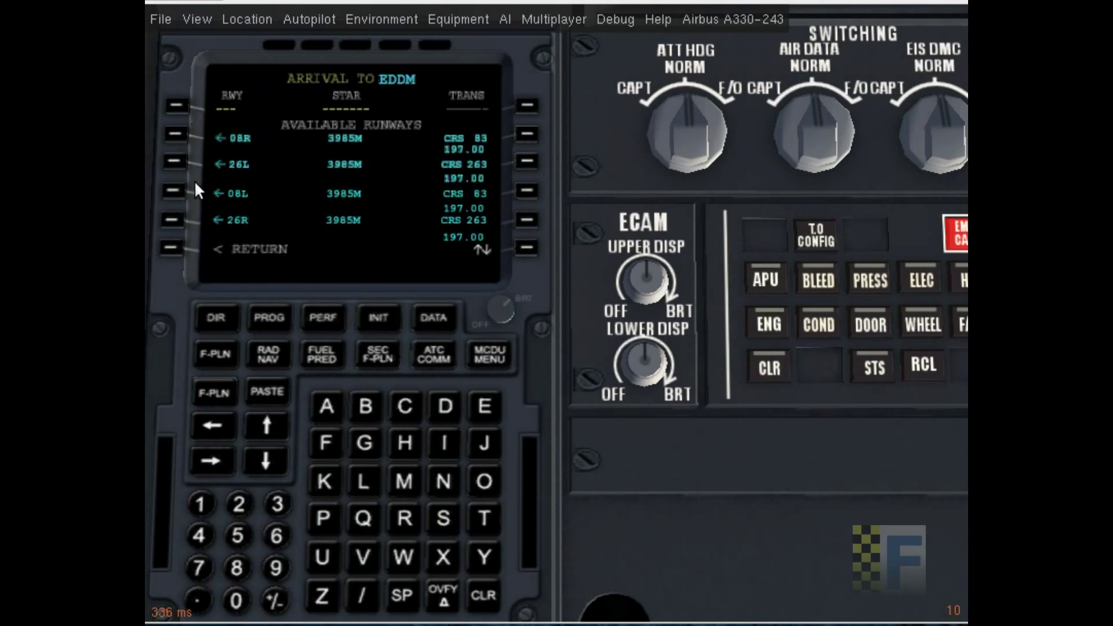
pyautogui.click(169, 219)
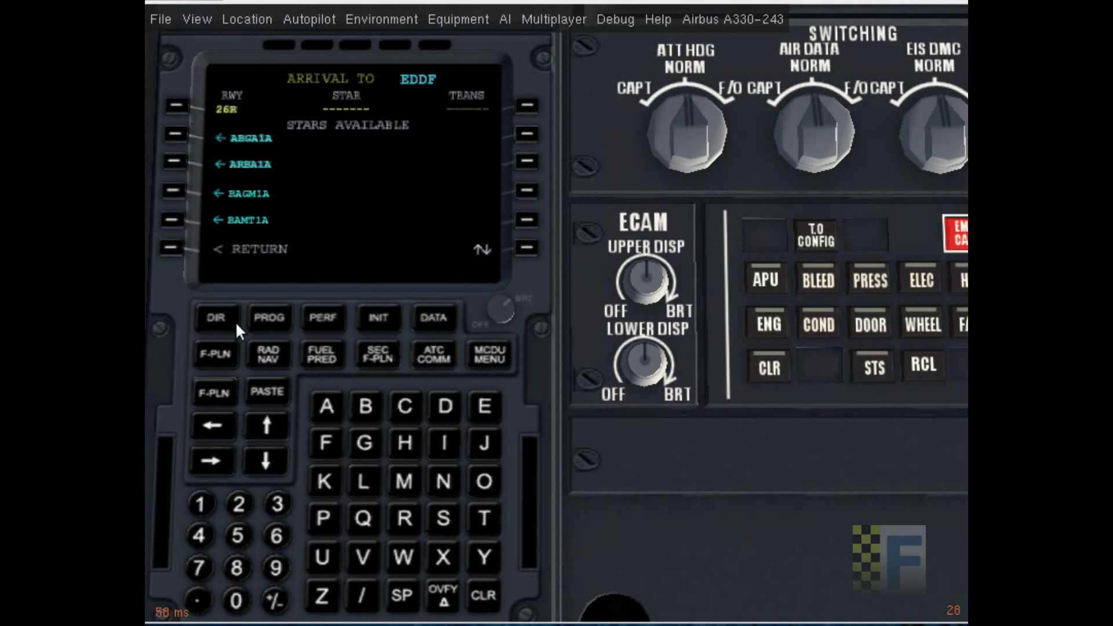
pyautogui.click(264, 460)
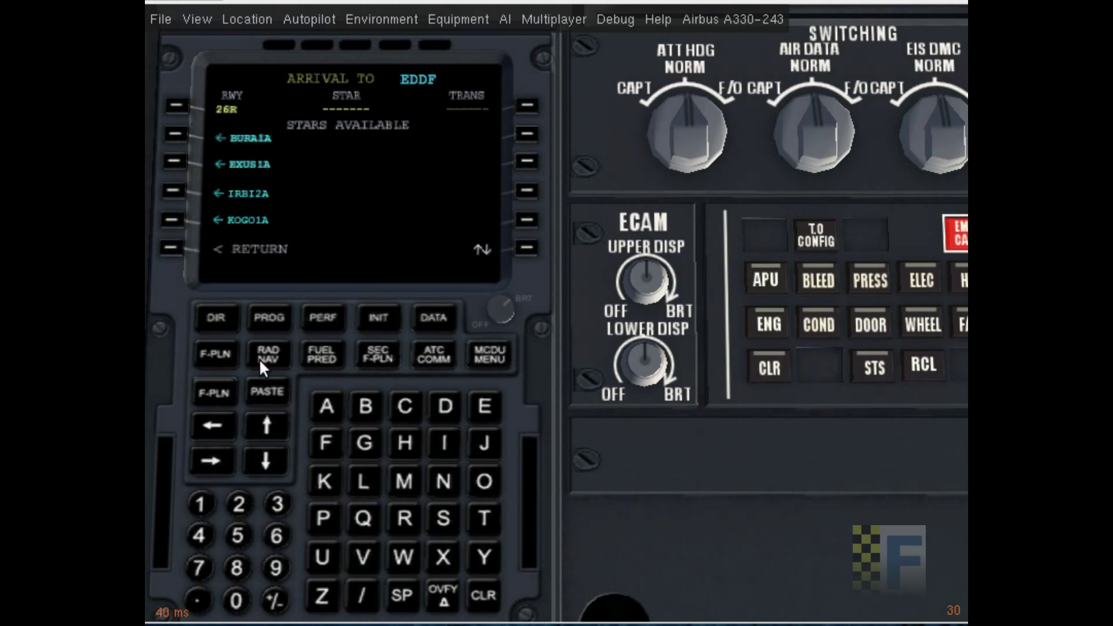
pyautogui.click(175, 132)
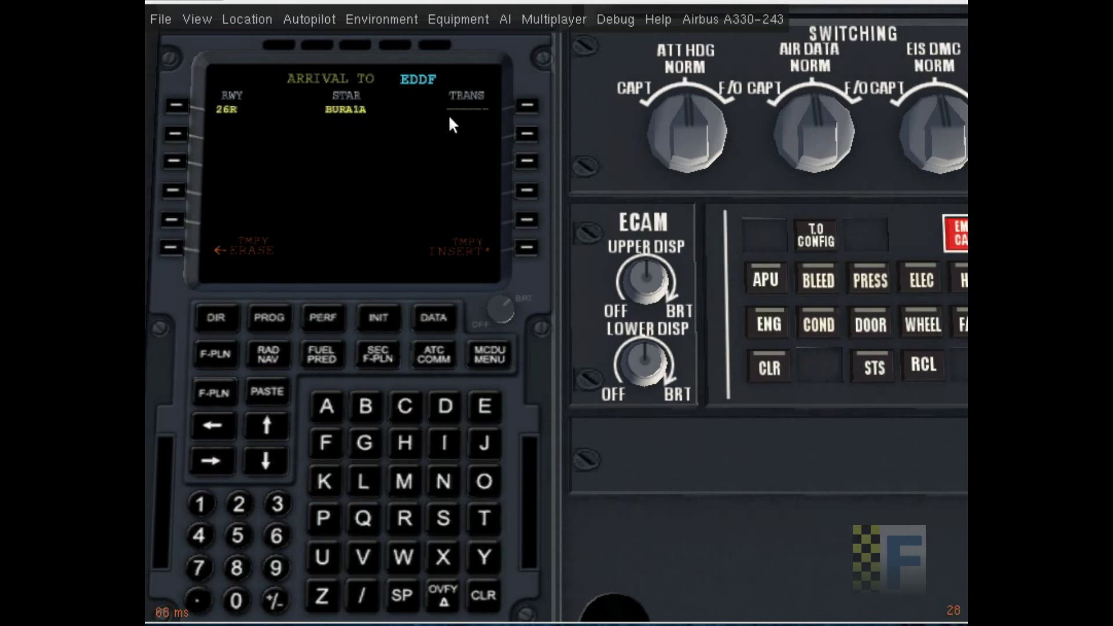
pyautogui.click(525, 248)
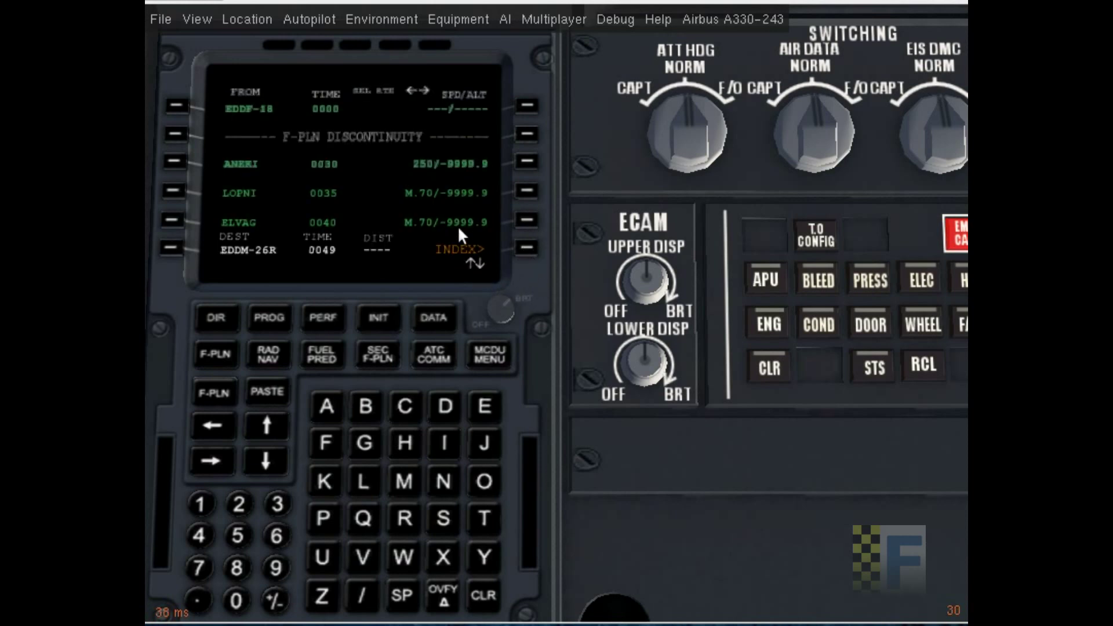
# Set block fuel to 45.0 on the INIT FUEL PREDICTION page
pyautogui.click(377, 316)
pyautogui.click(210, 459)
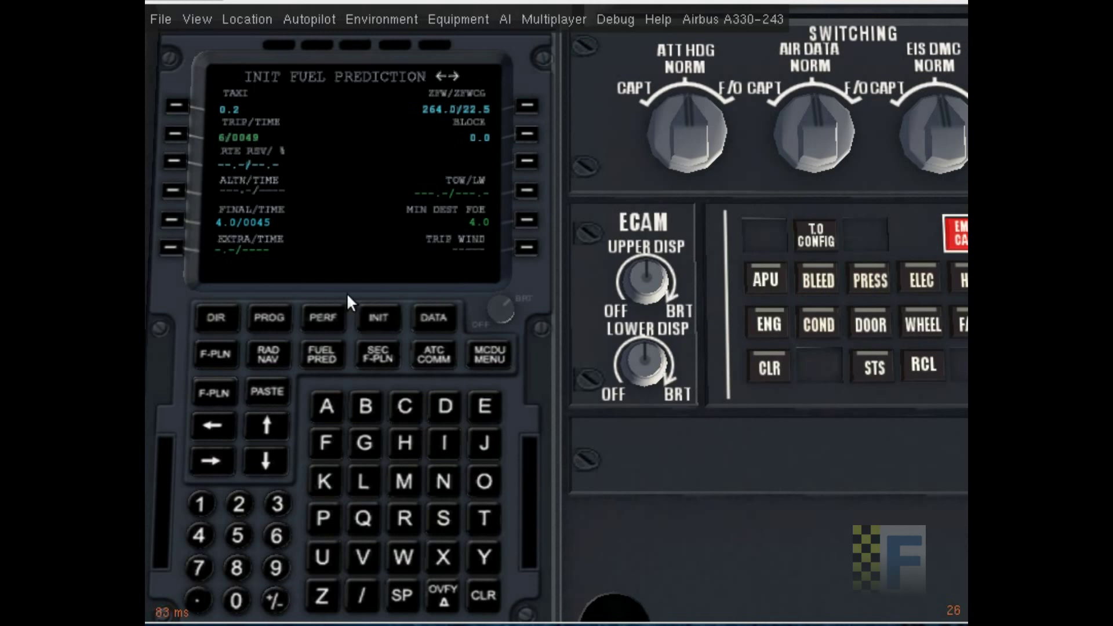
pyautogui.click(200, 529)
pyautogui.click(237, 529)
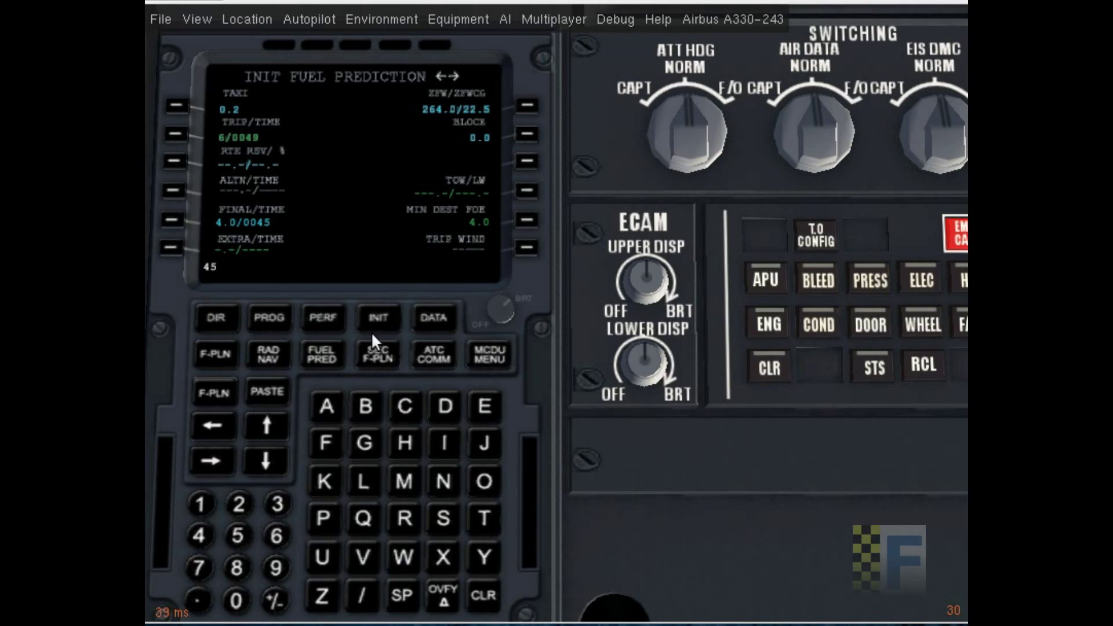
pyautogui.click(527, 134)
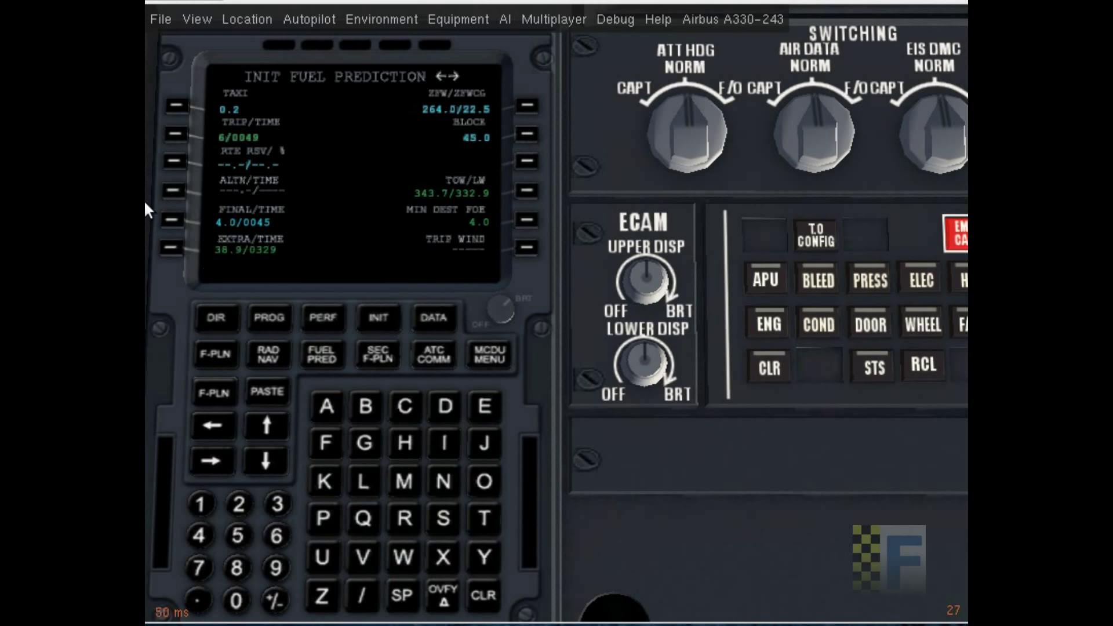
# Set the route reserve to 20 on the fuel prediction page
pyautogui.click(235, 505)
pyautogui.click(239, 597)
pyautogui.click(357, 588)
pyautogui.click(236, 599)
pyautogui.click(173, 161)
pyautogui.hotkey('alt', 'Tab')
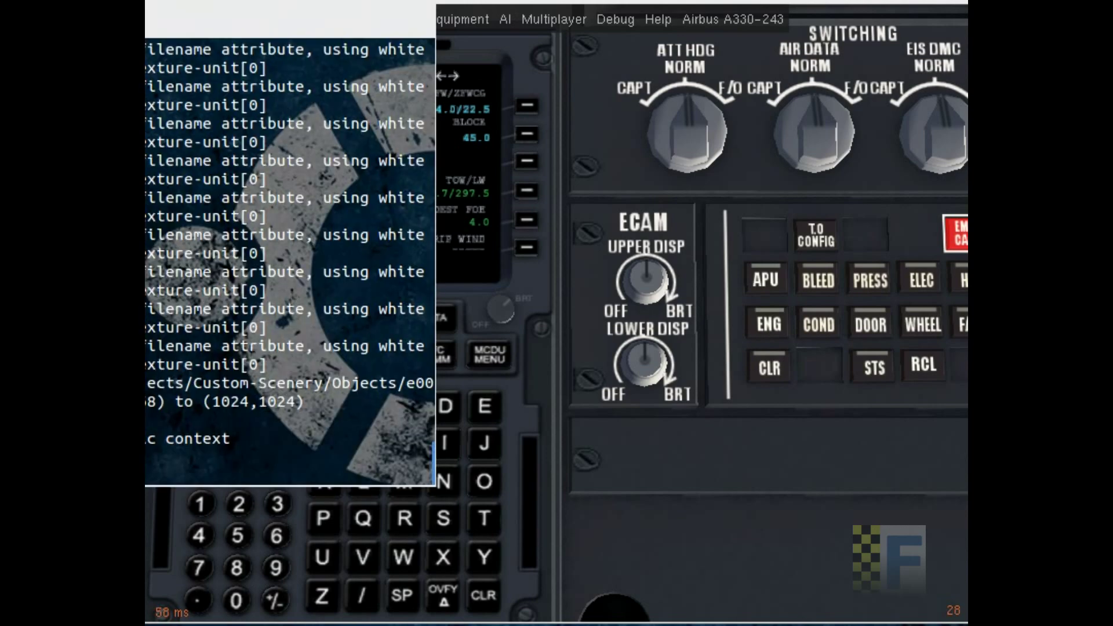
pyautogui.click(426, 499)
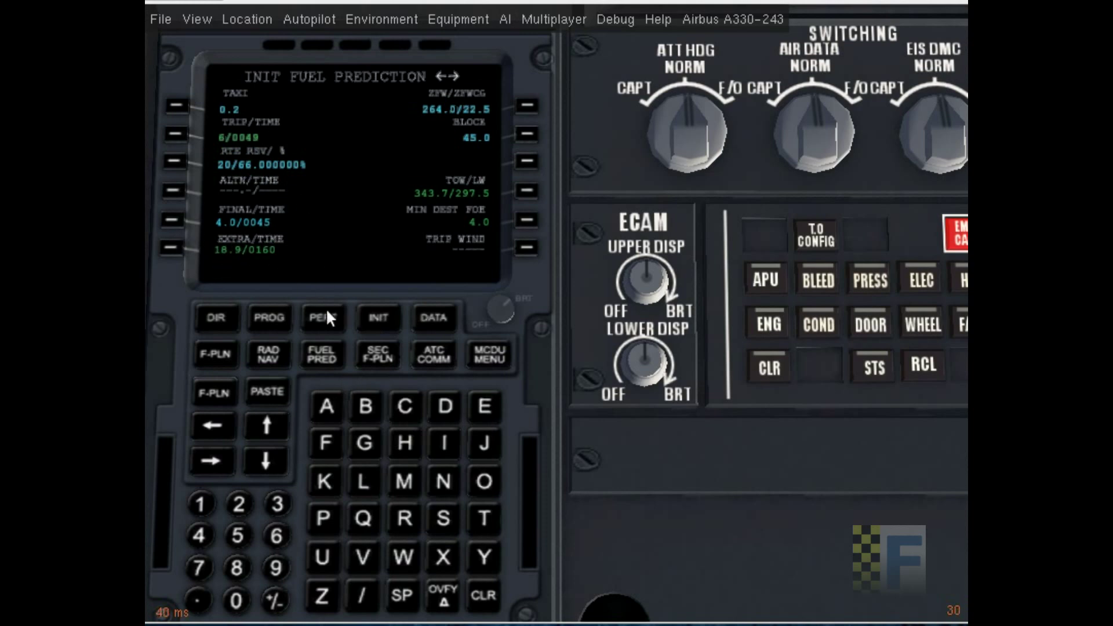
# Open the Equipment weight and fuel settings and close them again
pyautogui.click(450, 21)
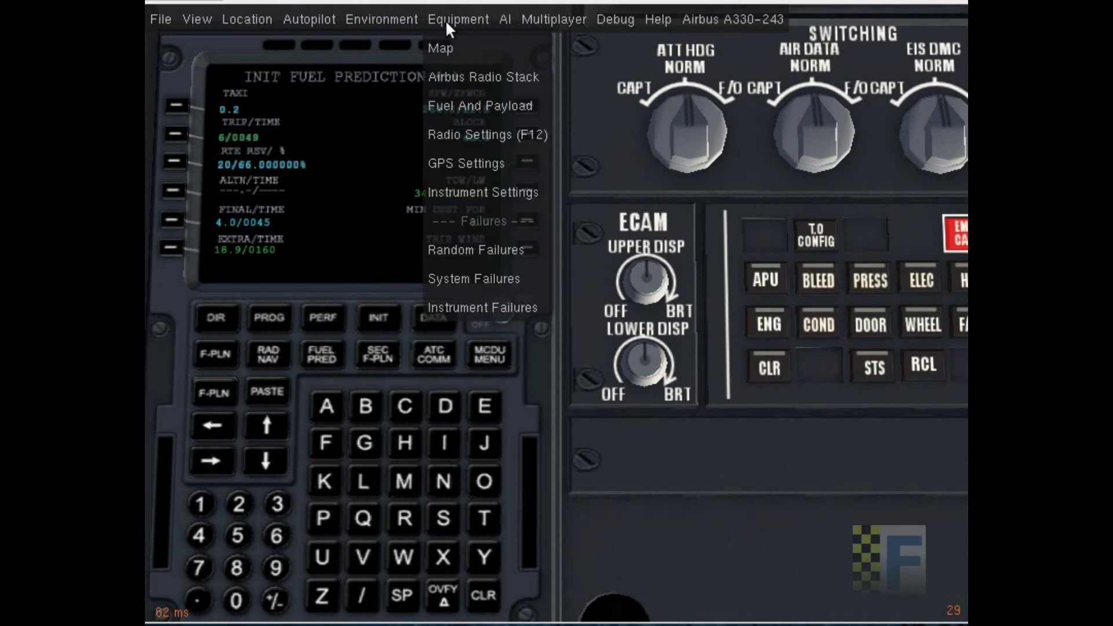
pyautogui.click(480, 110)
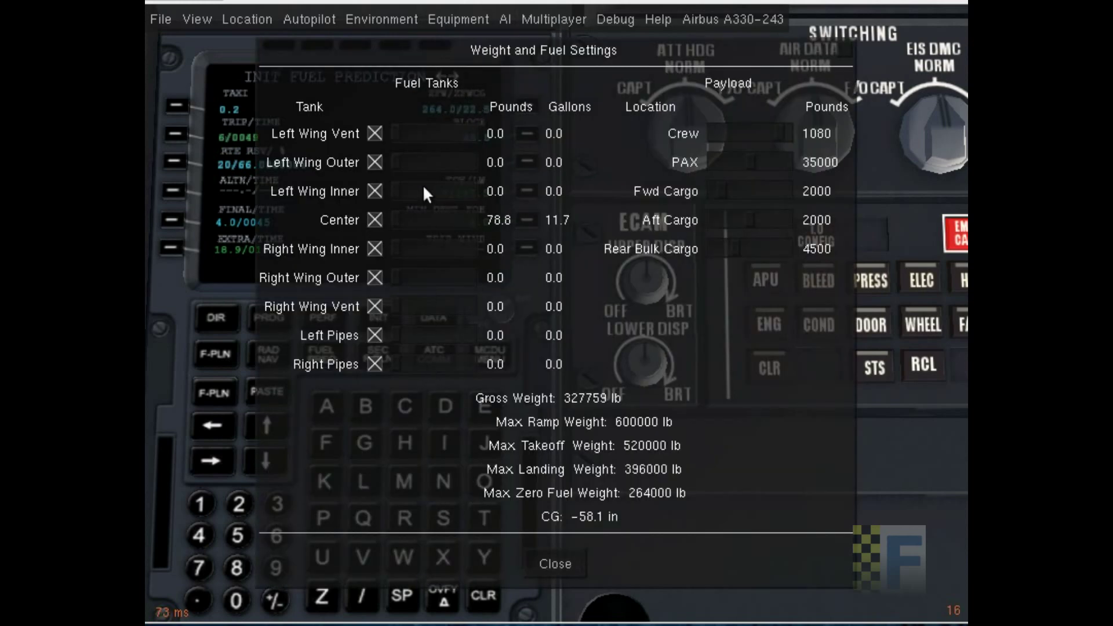
pyautogui.click(550, 564)
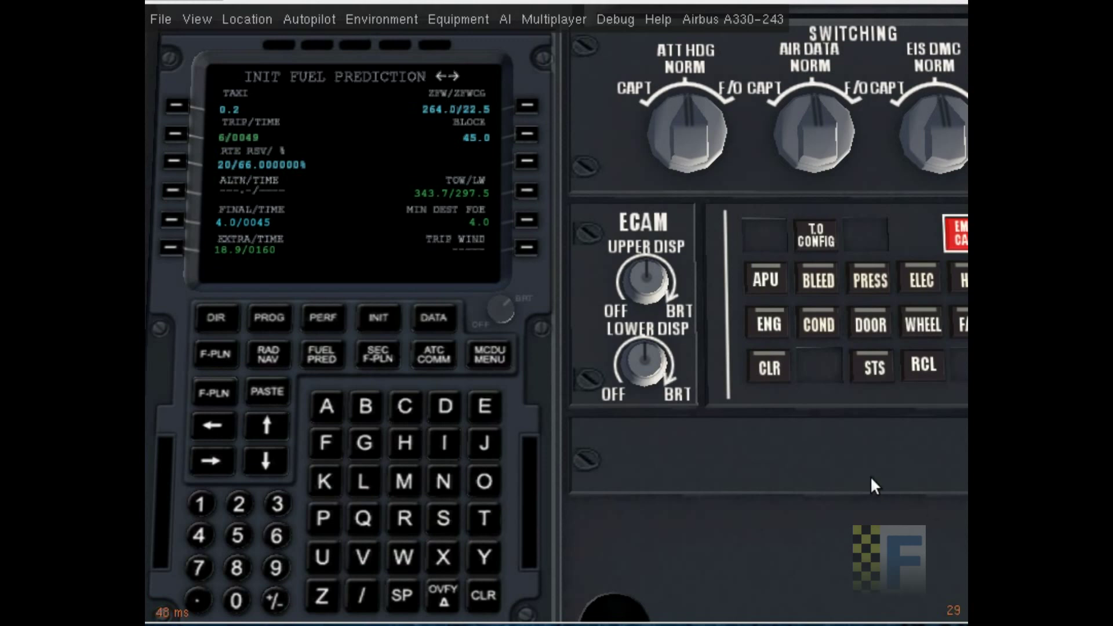
# Request 46180 kg in the A330 fuel truck controls, start refuelling, and close the window
pyautogui.click(739, 10)
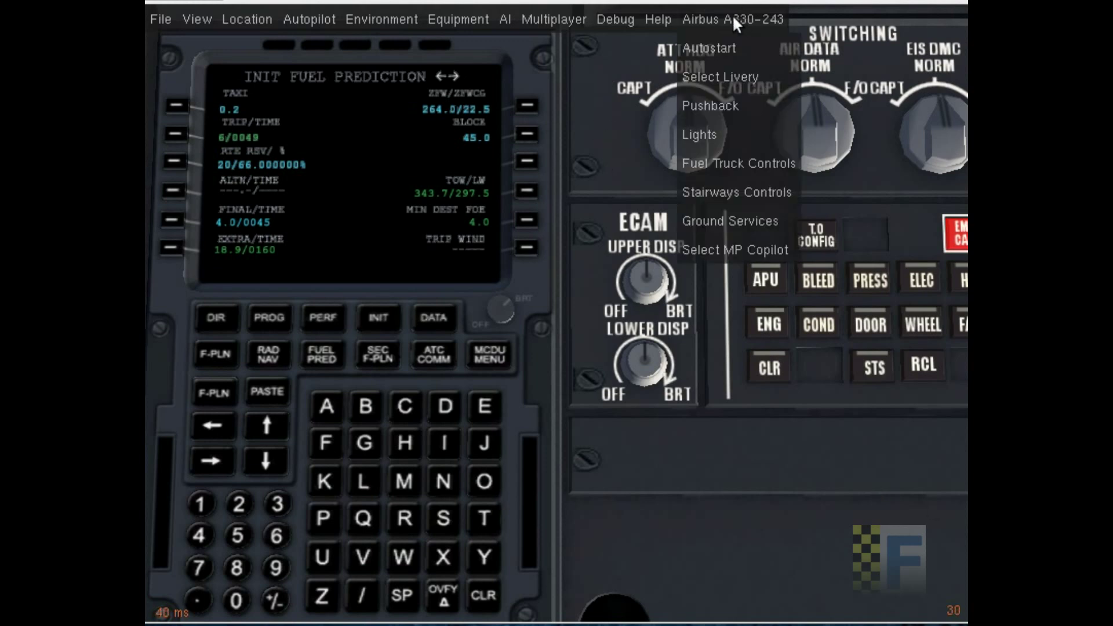
pyautogui.click(715, 162)
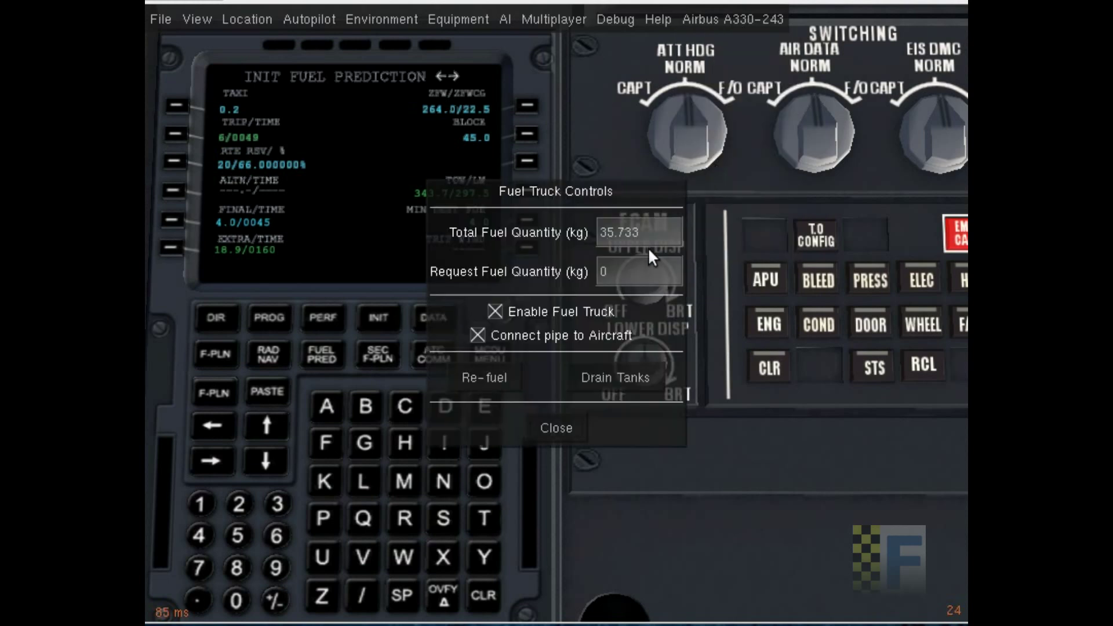
pyautogui.doubleClick(638, 262)
pyautogui.write('46')
pyautogui.write('16')
pyautogui.click(501, 376)
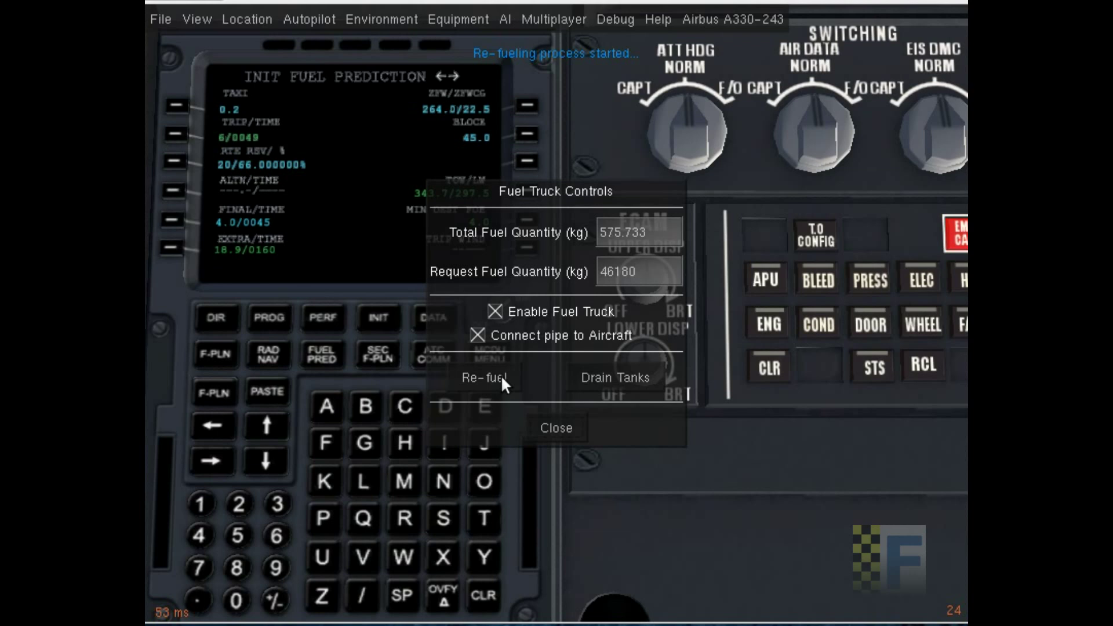
pyautogui.click(550, 436)
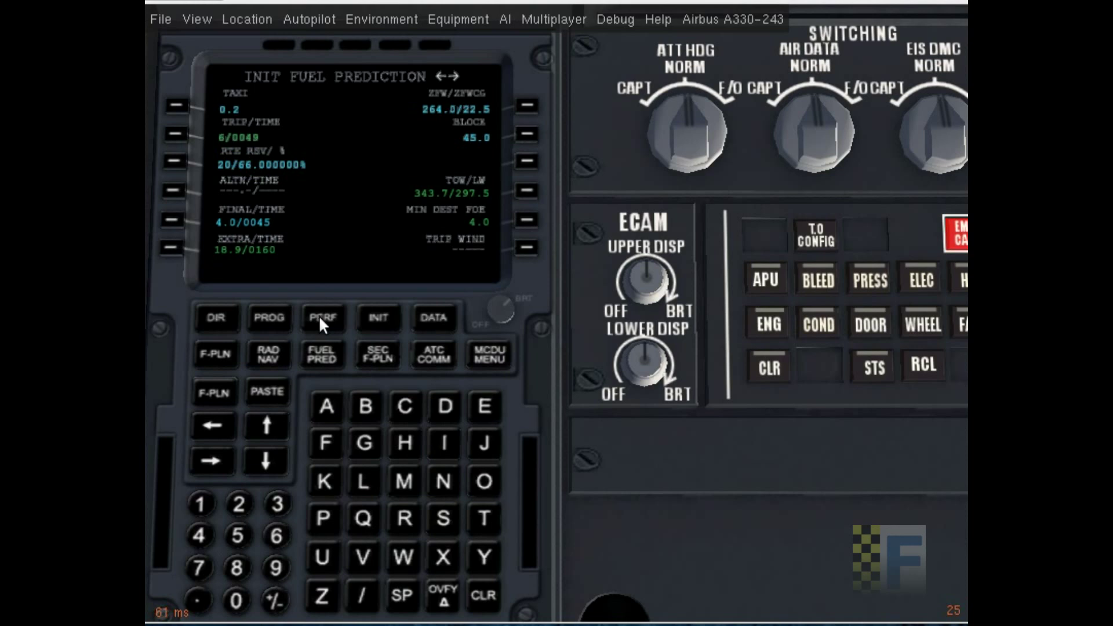
# Set EDDM as the PROG page reference point and clear the scratchpad
pyautogui.click(270, 318)
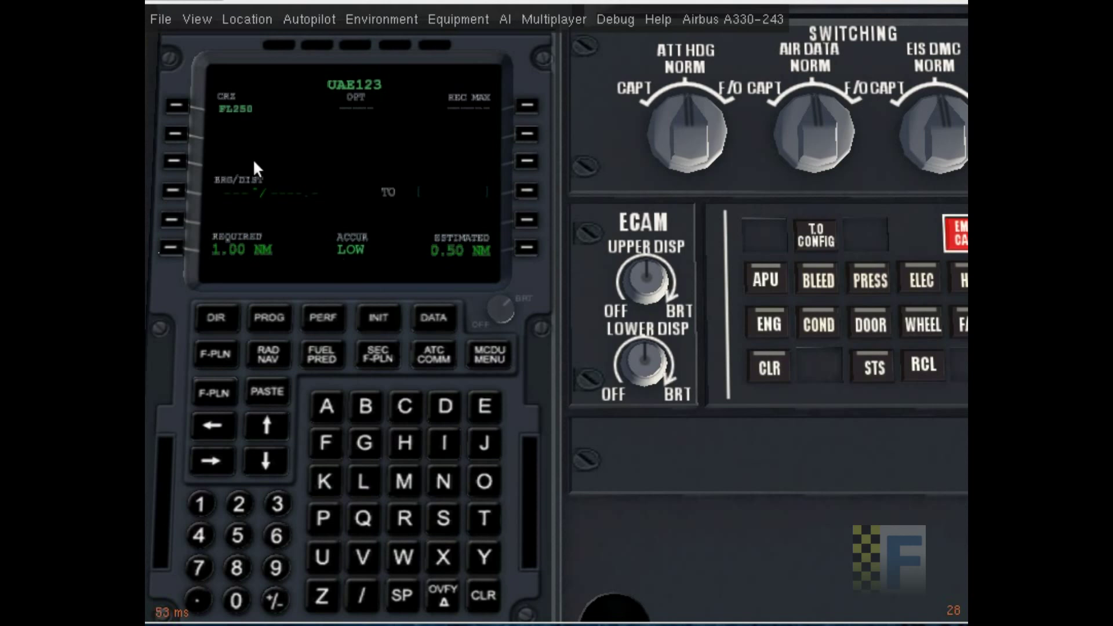
pyautogui.click(475, 402)
pyautogui.click(457, 401)
pyautogui.click(457, 401)
pyautogui.click(404, 482)
pyautogui.click(525, 193)
pyautogui.click(486, 595)
pyautogui.click(485, 596)
pyautogui.doubleClick(486, 595)
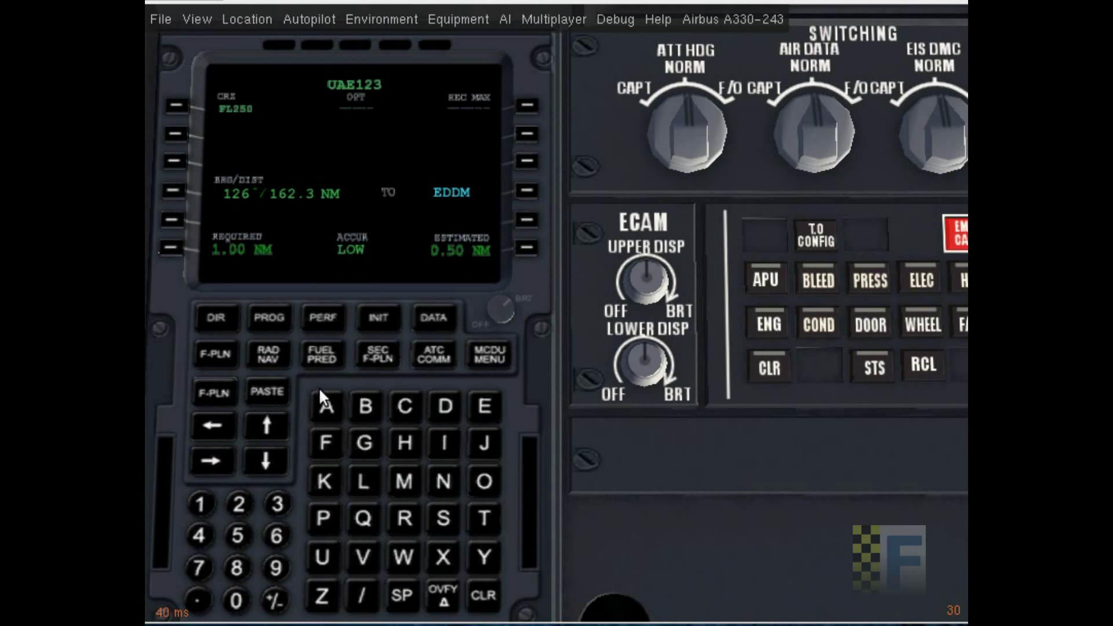
# Enter V1 138, VR 144 and V2 155 on the PERF TAKE OFF page
pyautogui.click(327, 314)
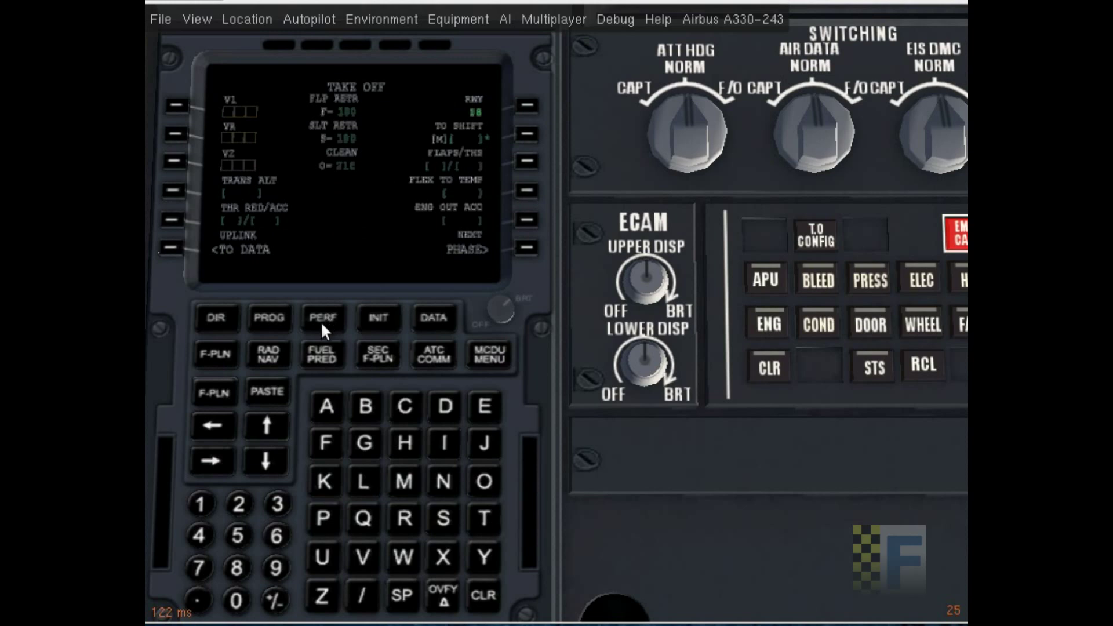
pyautogui.click(199, 503)
pyautogui.click(275, 503)
pyautogui.click(236, 566)
pyautogui.click(175, 105)
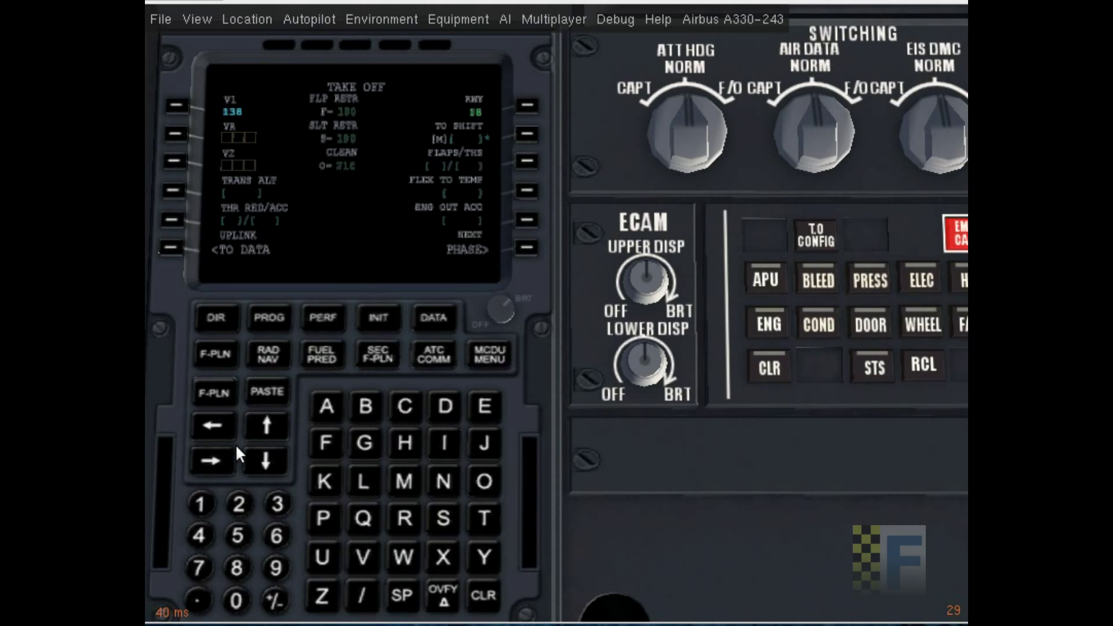
pyautogui.click(204, 505)
pyautogui.doubleClick(199, 535)
pyautogui.click(174, 145)
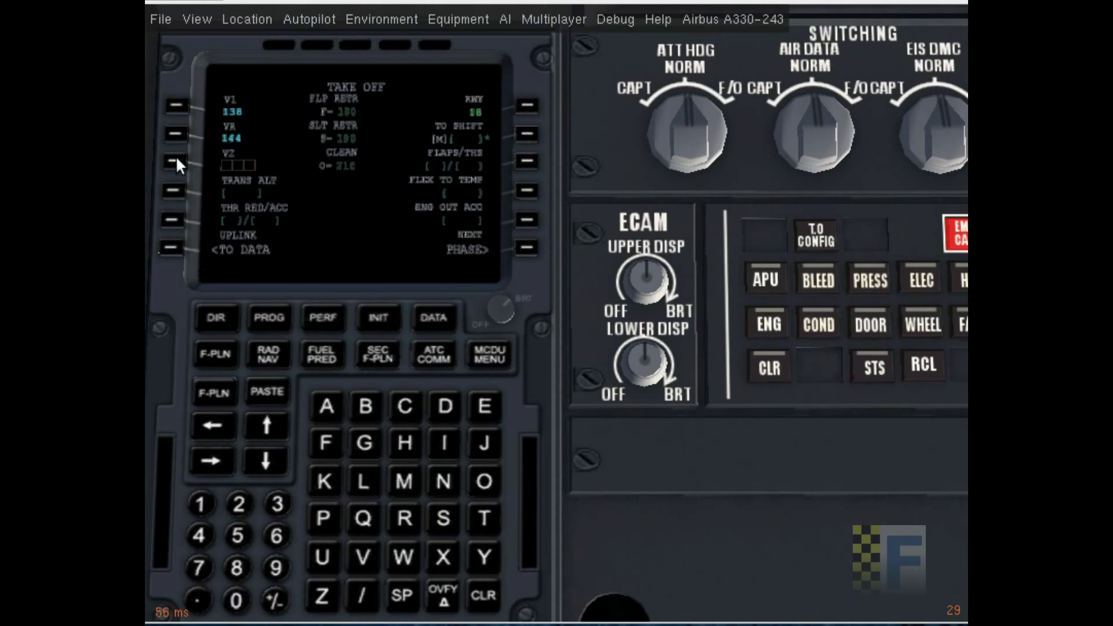
pyautogui.click(208, 503)
pyautogui.click(237, 536)
pyautogui.click(237, 536)
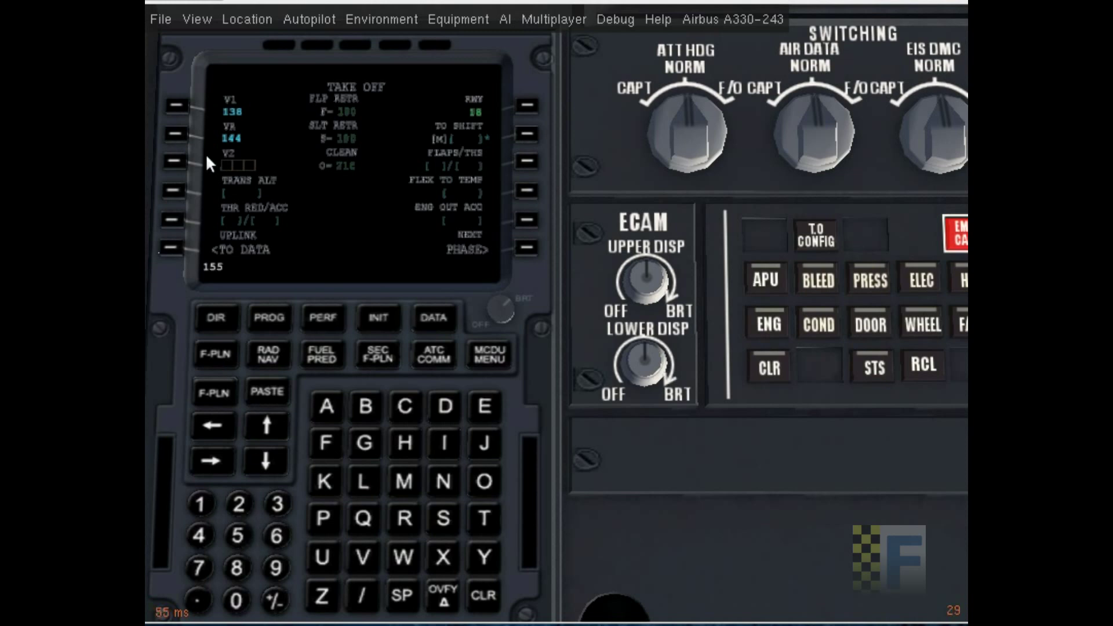
pyautogui.click(171, 163)
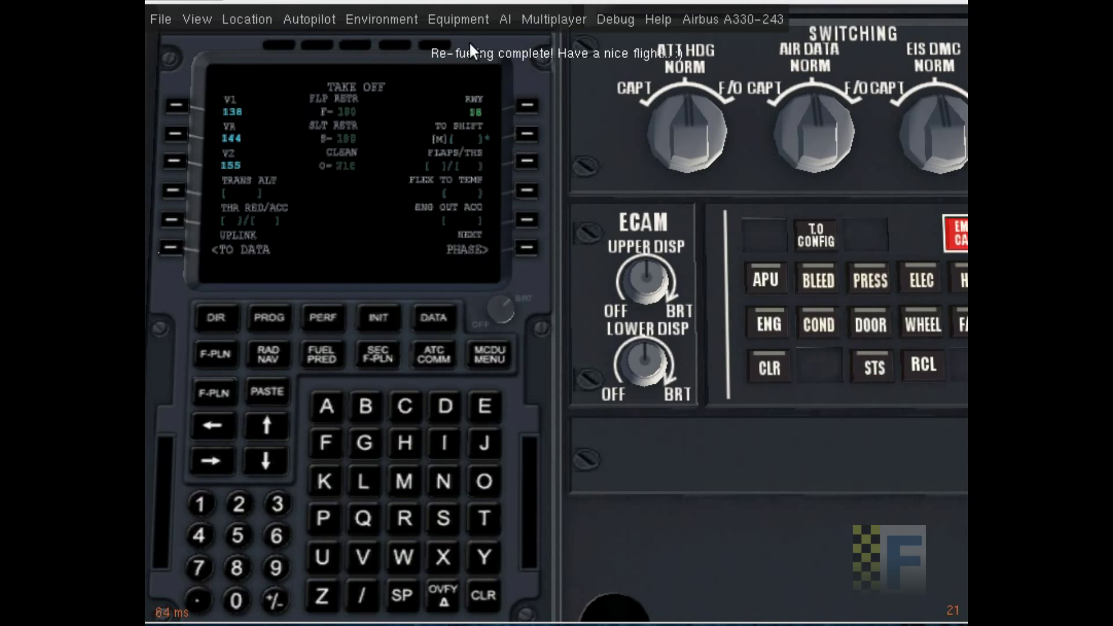
# Open the Equipment menu and dismiss it without choosing anything
pyautogui.click(525, 17)
pyautogui.click(458, 20)
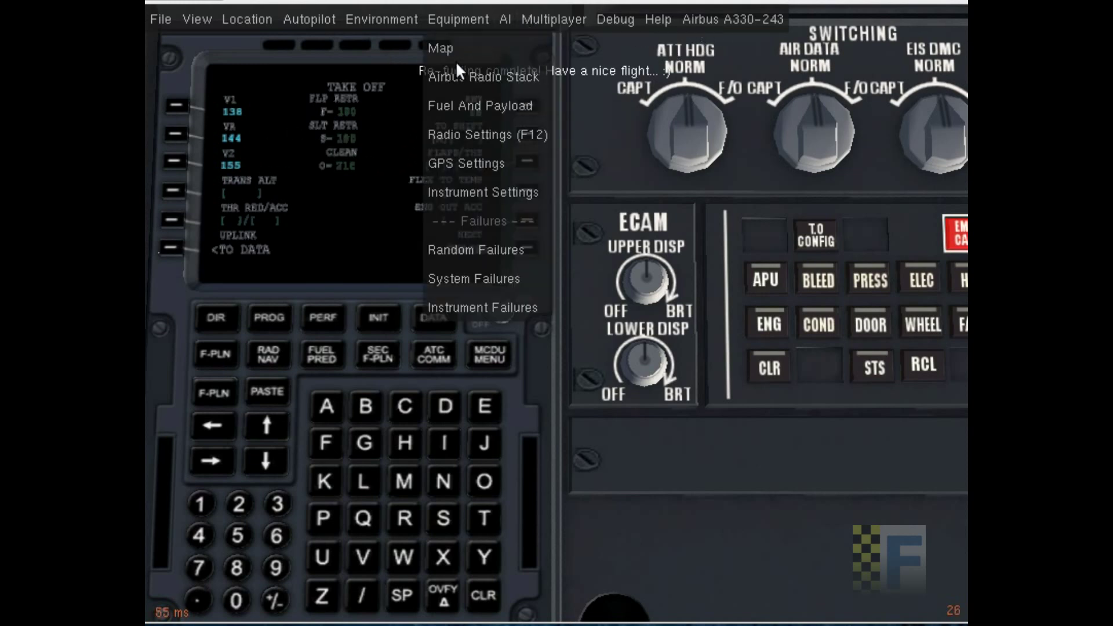
pyautogui.click(363, 47)
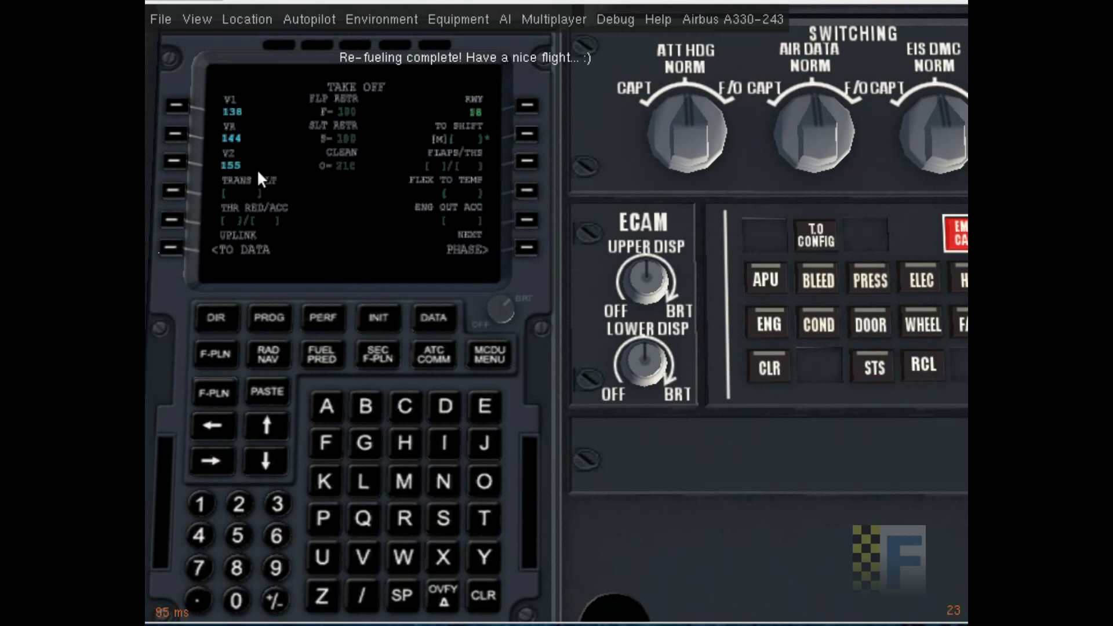
# On the CLIMB performance page, enter climb speed 250 and climb Mach 0.68
pyautogui.click(527, 250)
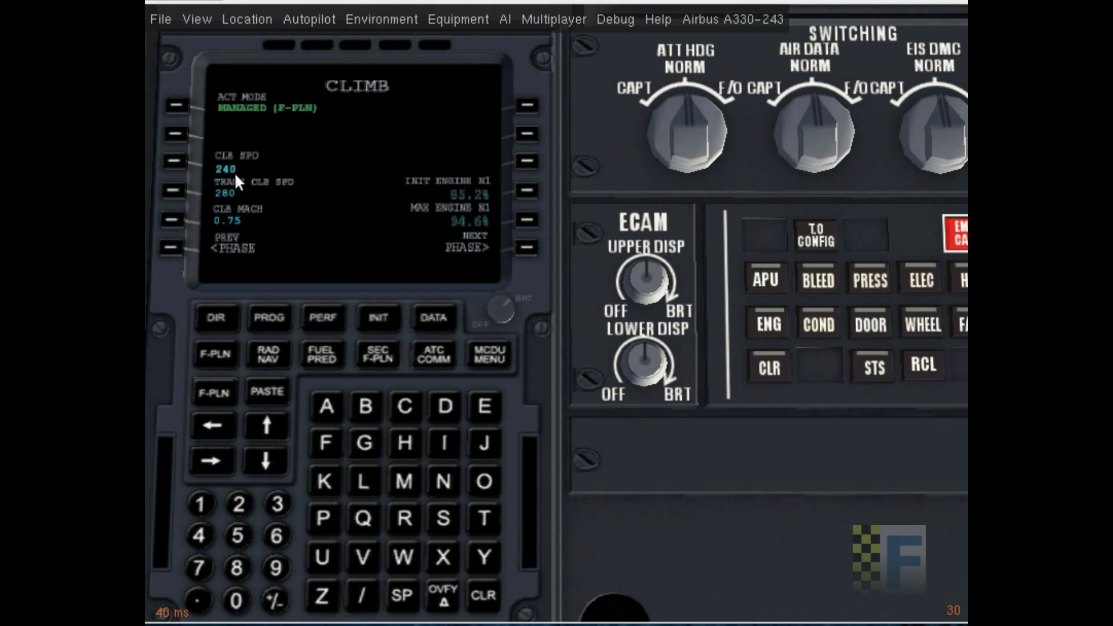
pyautogui.click(240, 506)
pyautogui.click(238, 534)
pyautogui.click(236, 598)
pyautogui.click(174, 161)
pyautogui.click(236, 592)
pyautogui.click(200, 598)
pyautogui.click(272, 533)
pyautogui.click(237, 562)
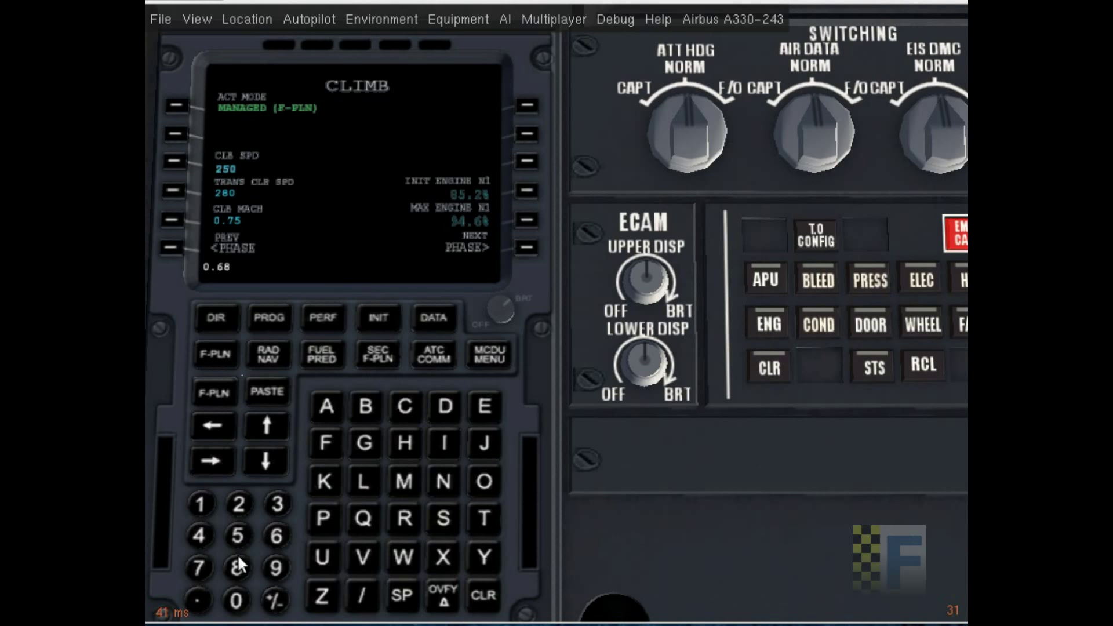
pyautogui.click(172, 220)
# Set cruise Mach to 0.70 on the CRUISE page and select managed mode
pyautogui.click(525, 248)
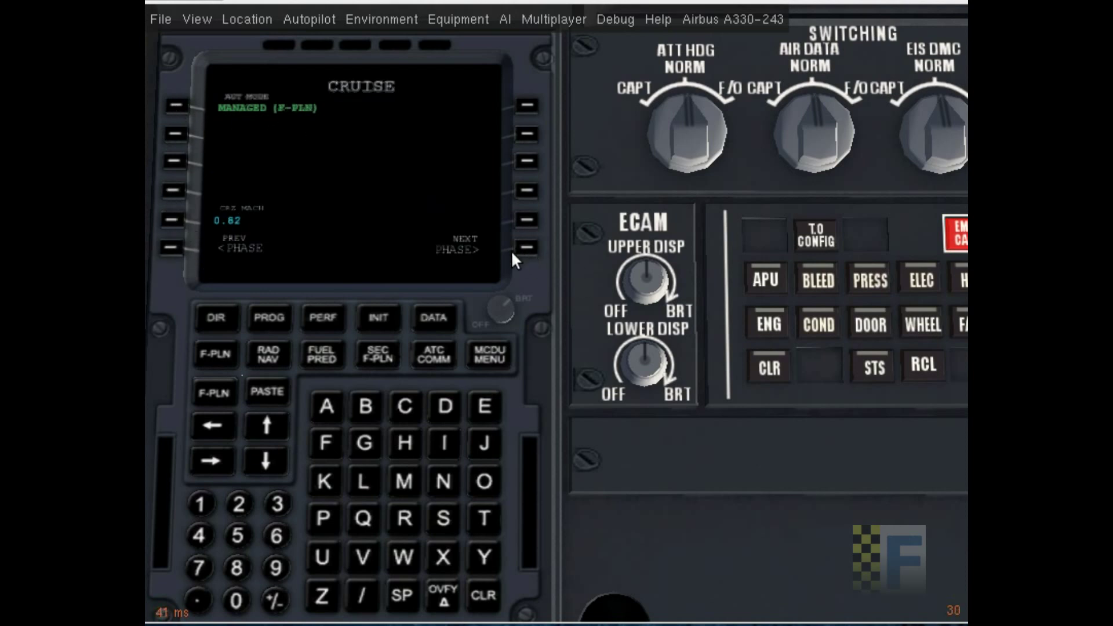
pyautogui.click(237, 600)
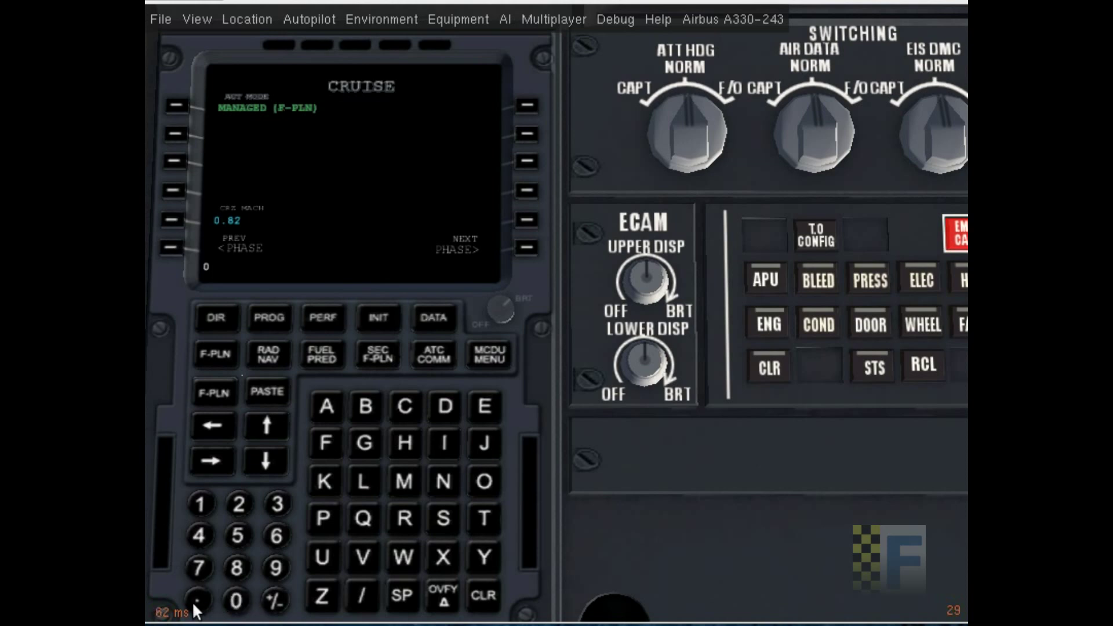
pyautogui.click(198, 566)
pyautogui.click(170, 222)
pyautogui.click(171, 102)
# Set descent Mach to 0.65 in managed mode and advance to the approach page
pyautogui.click(526, 248)
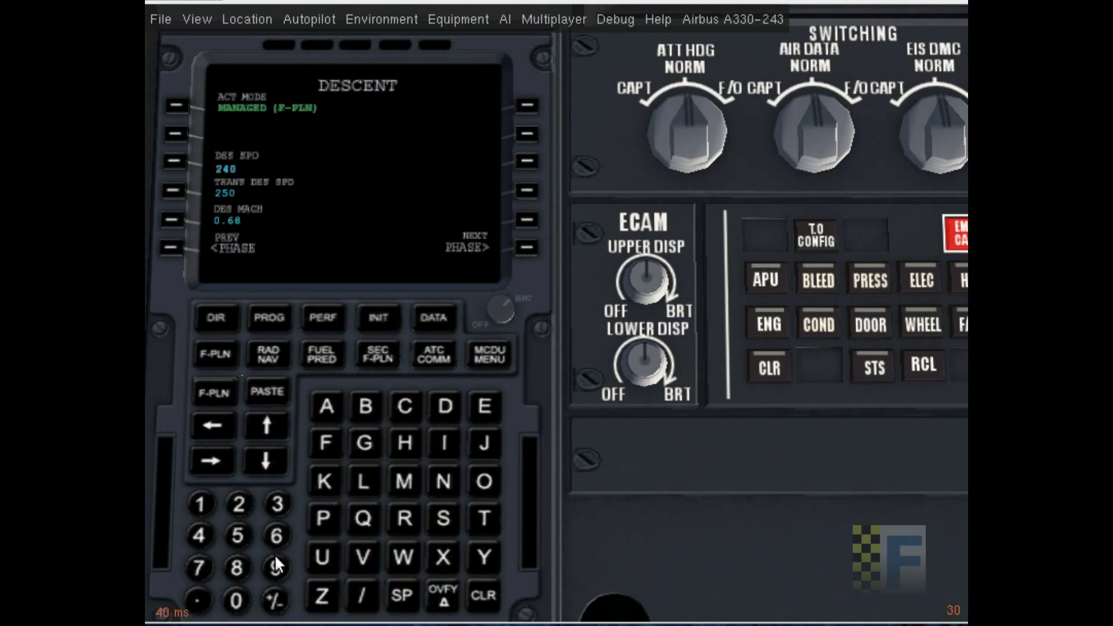
pyautogui.click(229, 601)
pyautogui.click(277, 533)
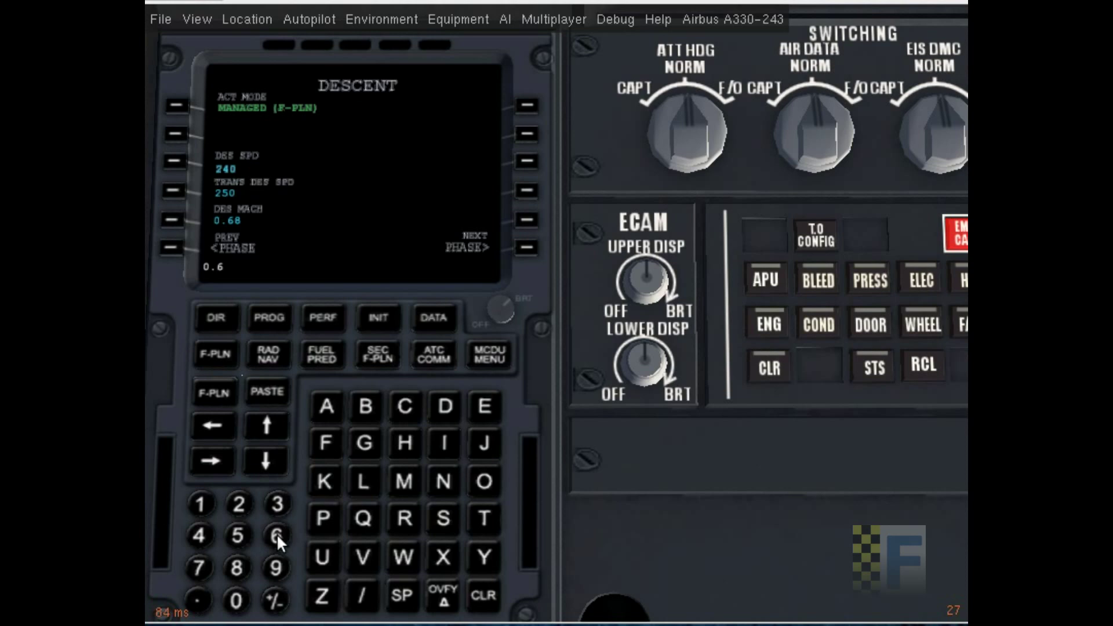
pyautogui.click(245, 536)
pyautogui.click(161, 218)
pyautogui.click(178, 104)
pyautogui.click(532, 250)
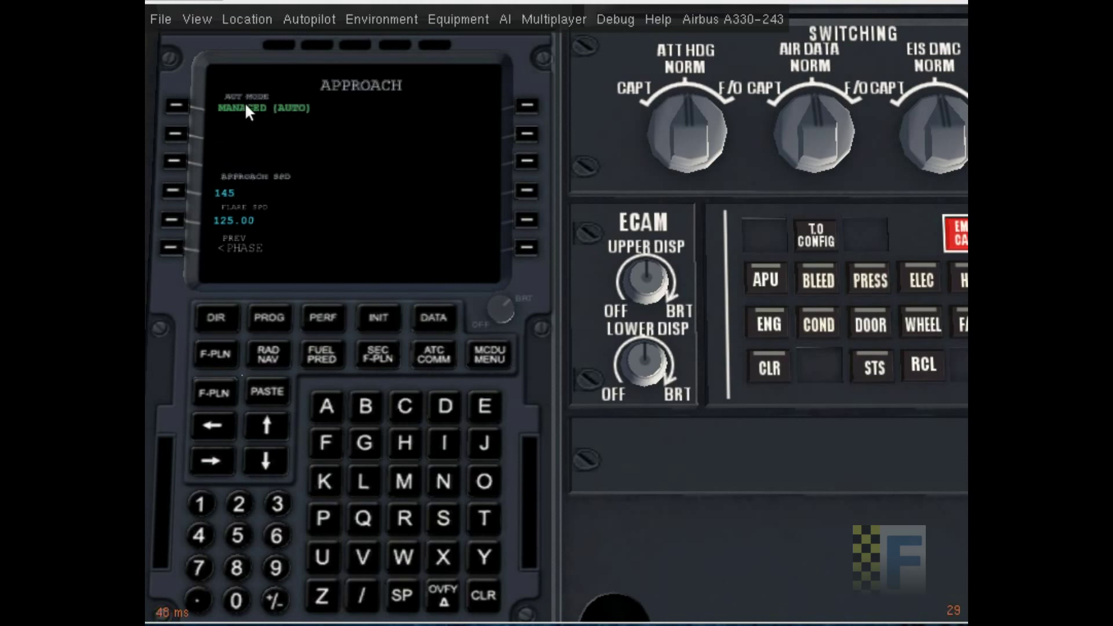
pyautogui.click(178, 104)
# Open the RAD NAV page and locate the RID beacon on the transparent navaid map
pyautogui.click(270, 361)
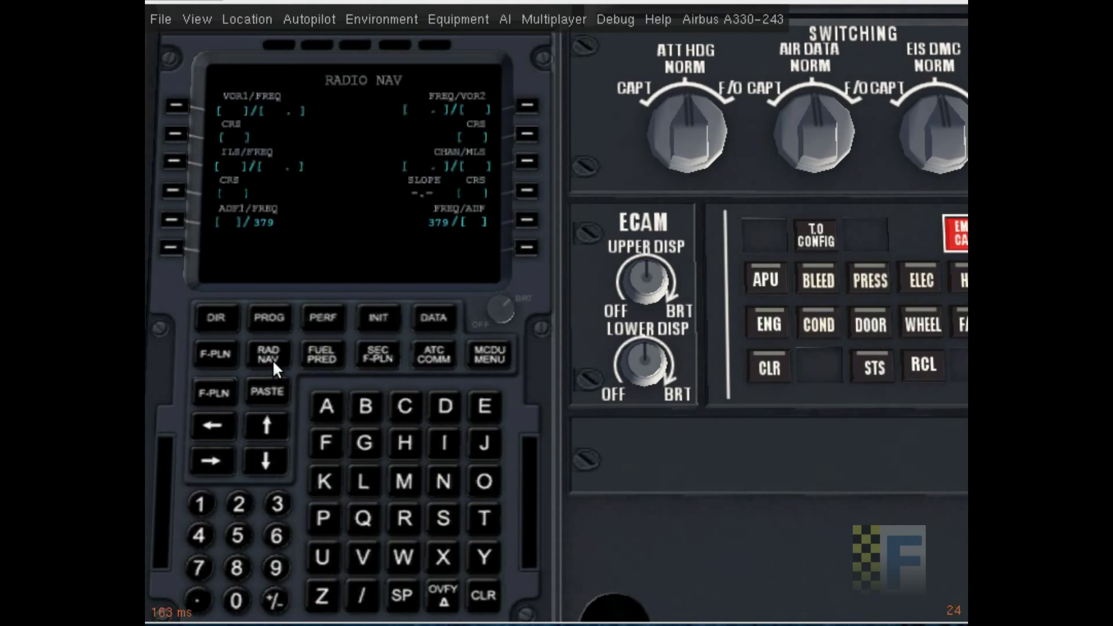
pyautogui.click(458, 22)
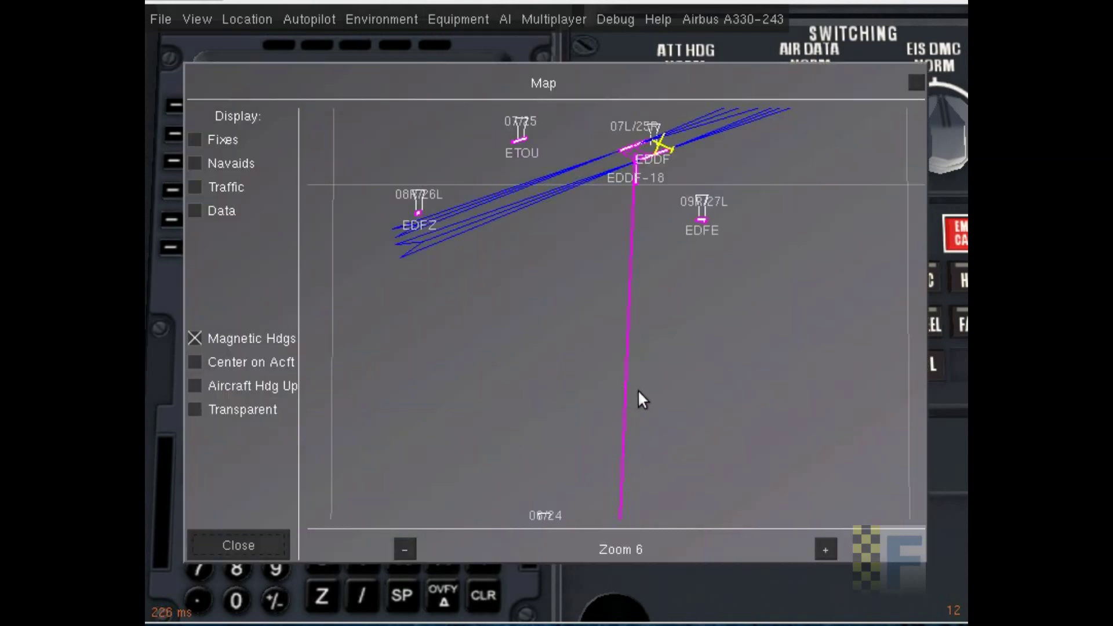
pyautogui.click(210, 408)
pyautogui.moveTo(599, 278); pyautogui.dragTo(156, 183)
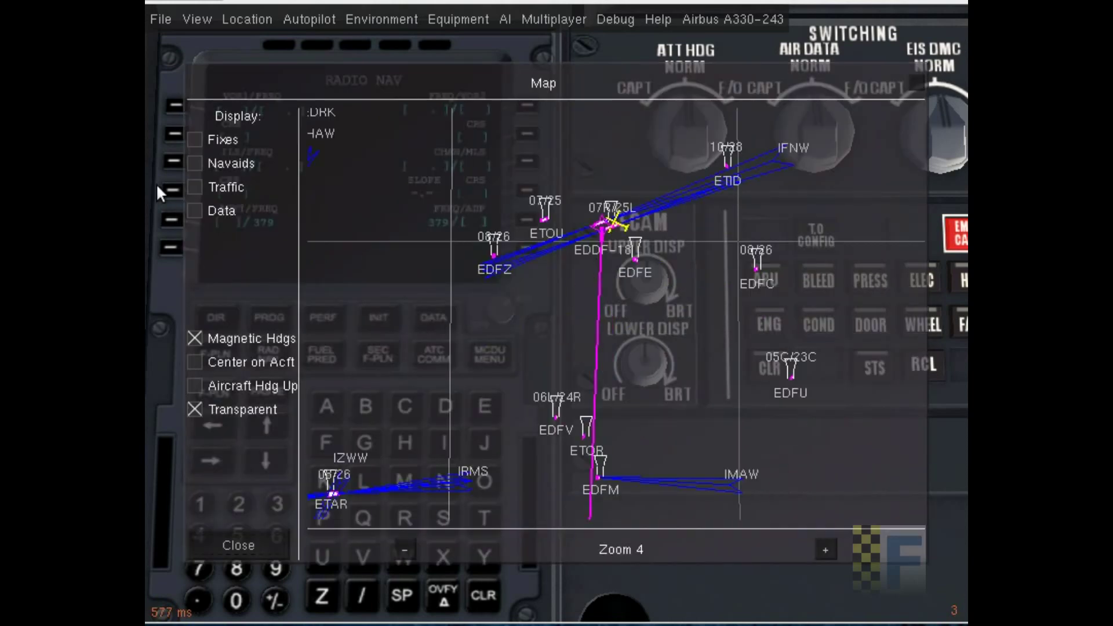
pyautogui.click(193, 164)
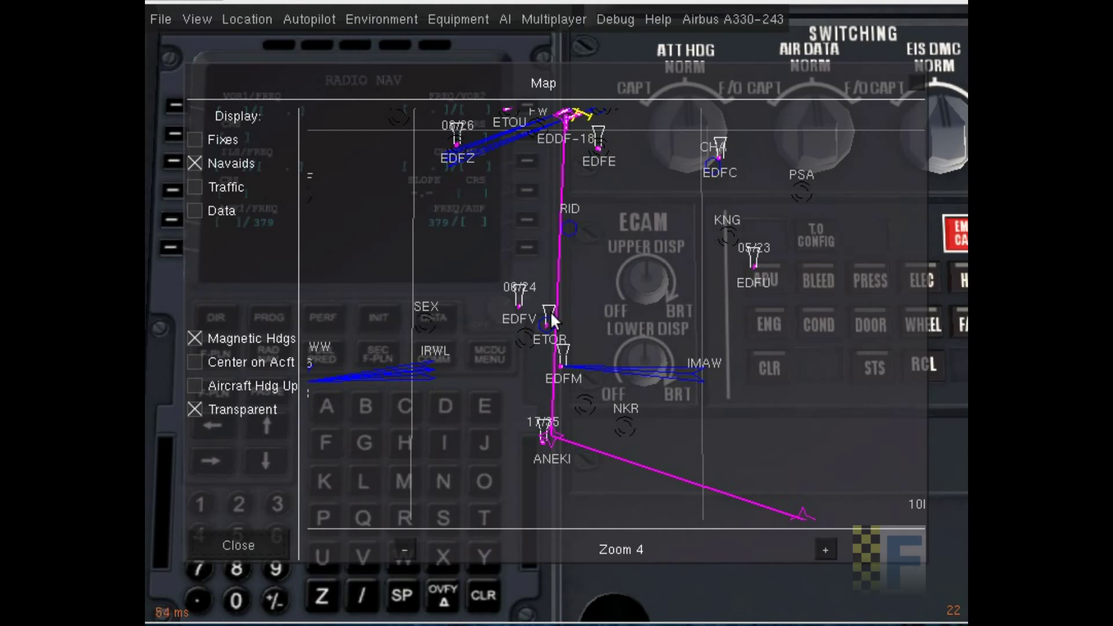
pyautogui.click(917, 81)
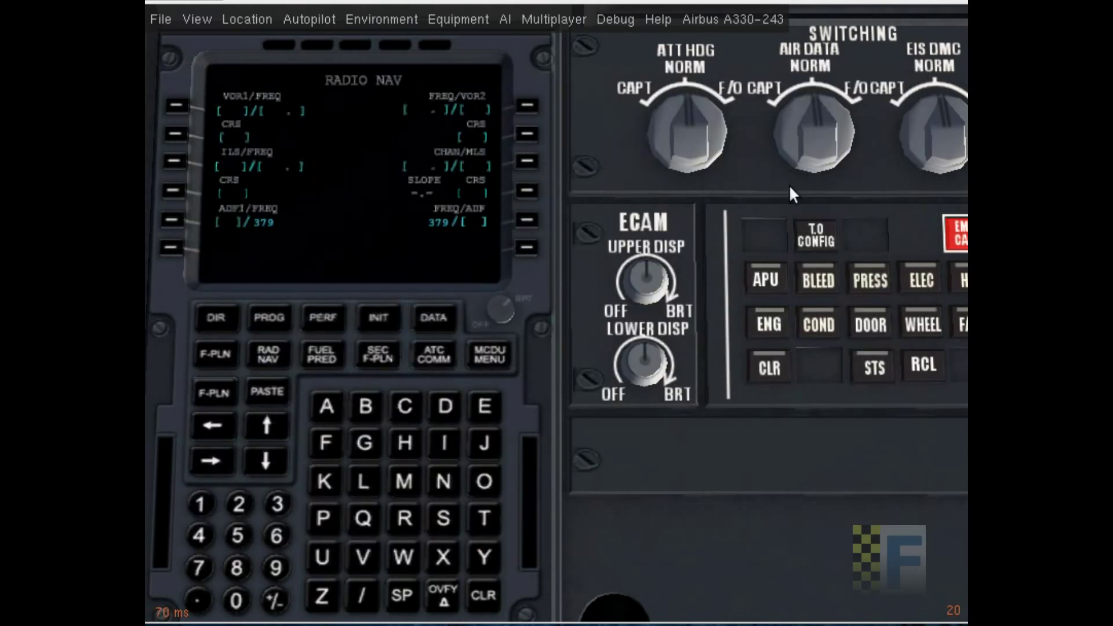
# Tune VOR1 to RID on 112.20 and bring the navaid map back up
pyautogui.click(401, 522)
pyautogui.click(441, 452)
pyautogui.click(455, 415)
pyautogui.click(176, 106)
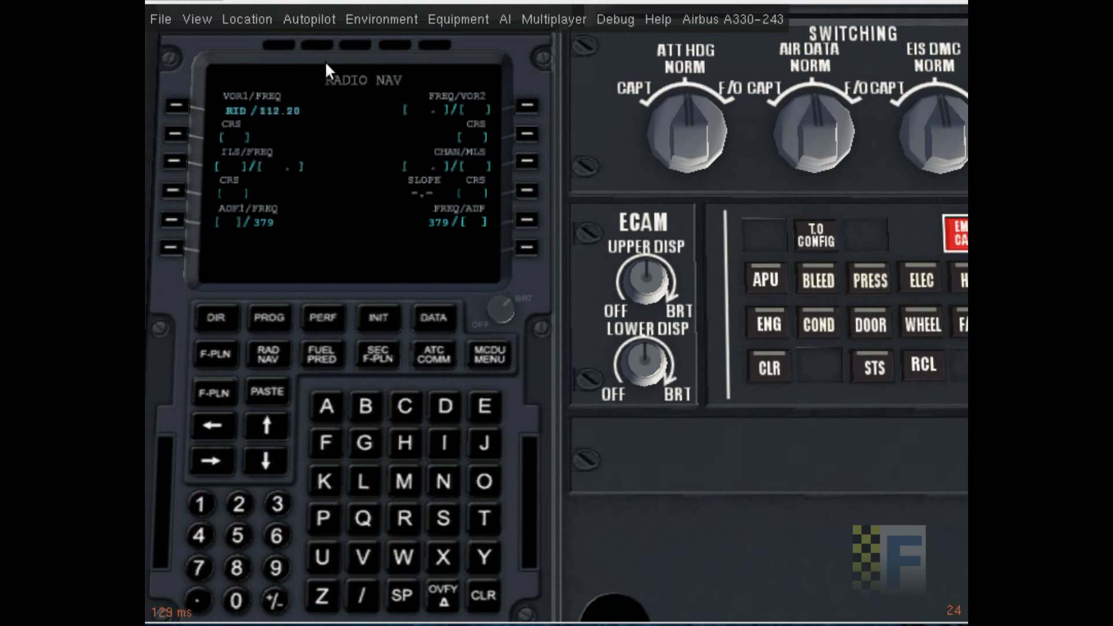
pyautogui.click(432, 18)
# Pan the navaid map southeast along the route to find the Munich ILS and MOOSBURG VOR
pyautogui.click(438, 41)
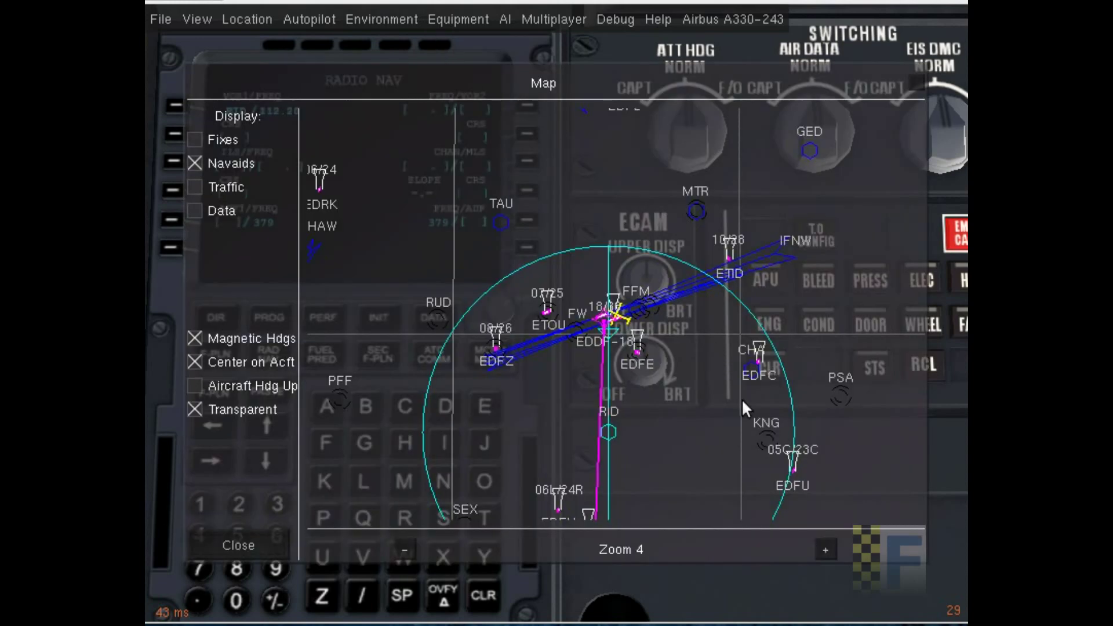
pyautogui.moveTo(729, 412); pyautogui.dragTo(617, 314)
pyautogui.moveTo(662, 462); pyautogui.dragTo(455, 278)
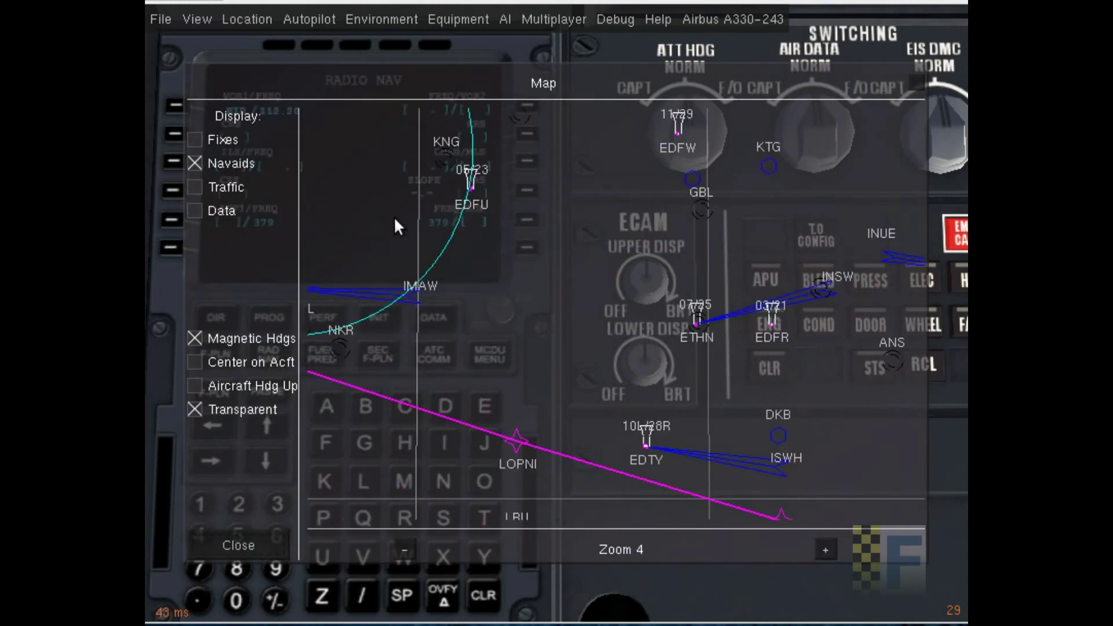
pyautogui.moveTo(587, 351); pyautogui.dragTo(569, 361)
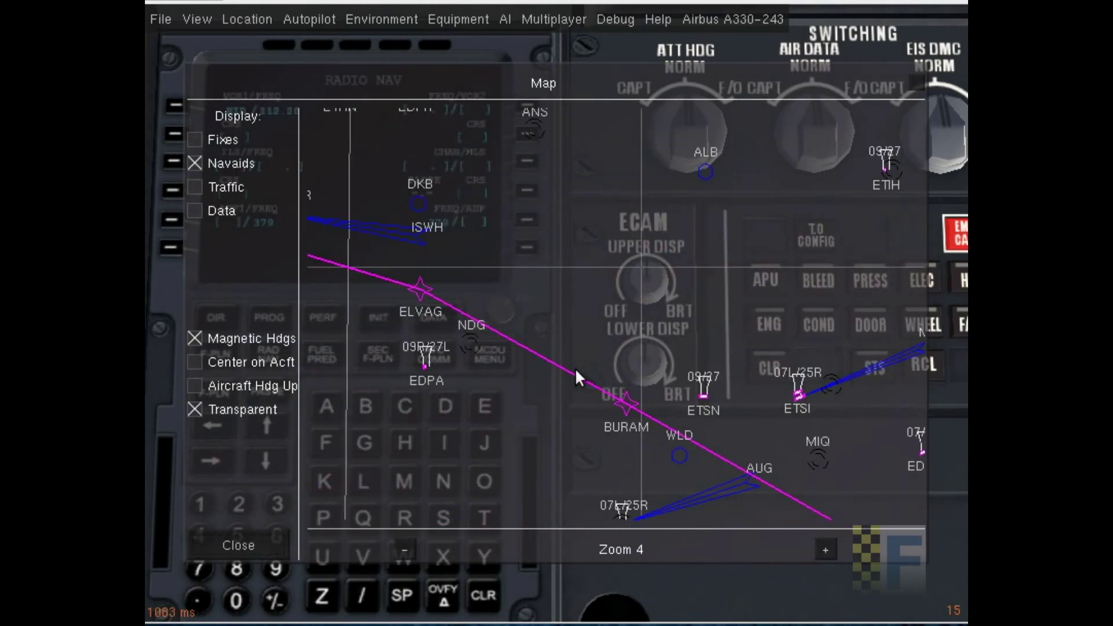
pyautogui.moveTo(771, 479); pyautogui.dragTo(559, 370)
pyautogui.moveTo(499, 317); pyautogui.dragTo(618, 359)
pyautogui.scroll(1, 525, 147)
pyautogui.scroll(1, 669, 398)
pyautogui.scroll(1, 670, 398)
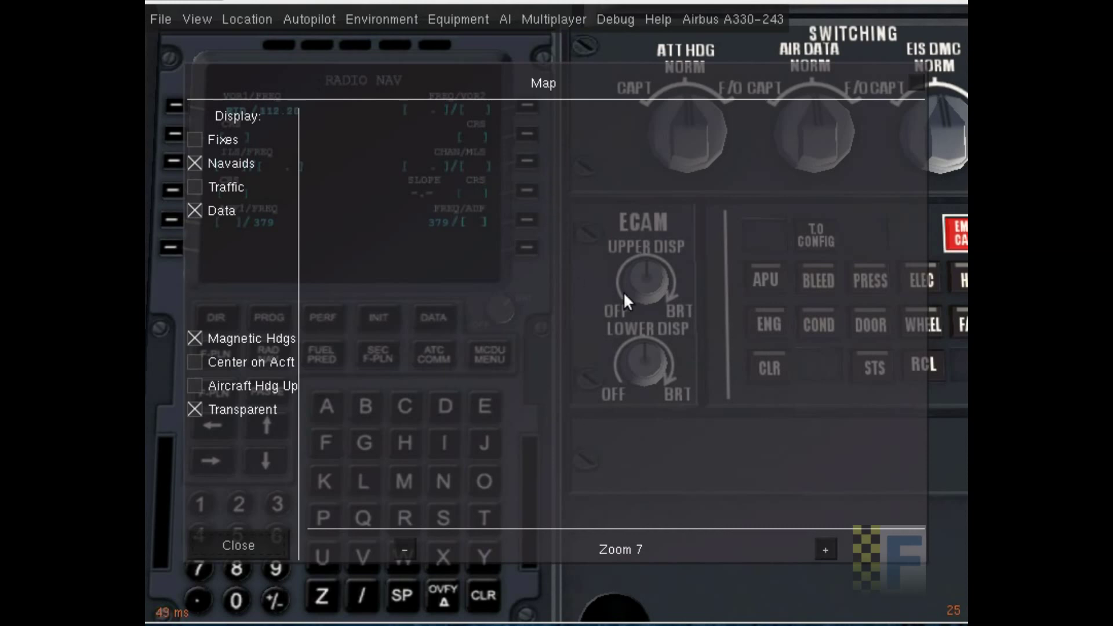
pyautogui.scroll(-1, 629, 302)
pyautogui.moveTo(594, 230); pyautogui.dragTo(743, 395)
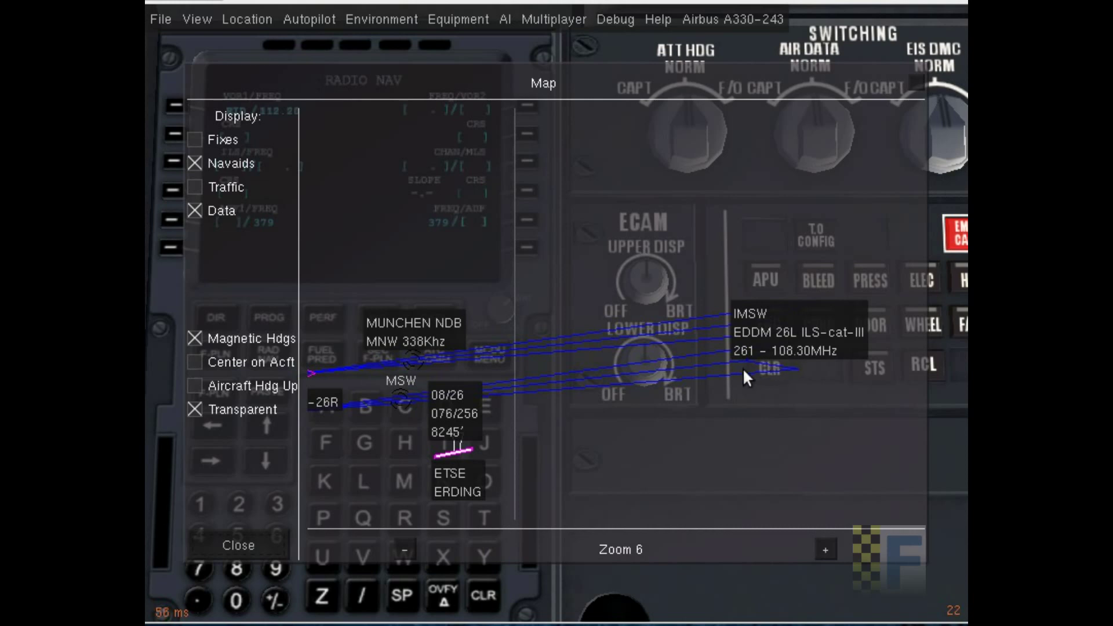
pyautogui.moveTo(666, 356); pyautogui.dragTo(649, 600)
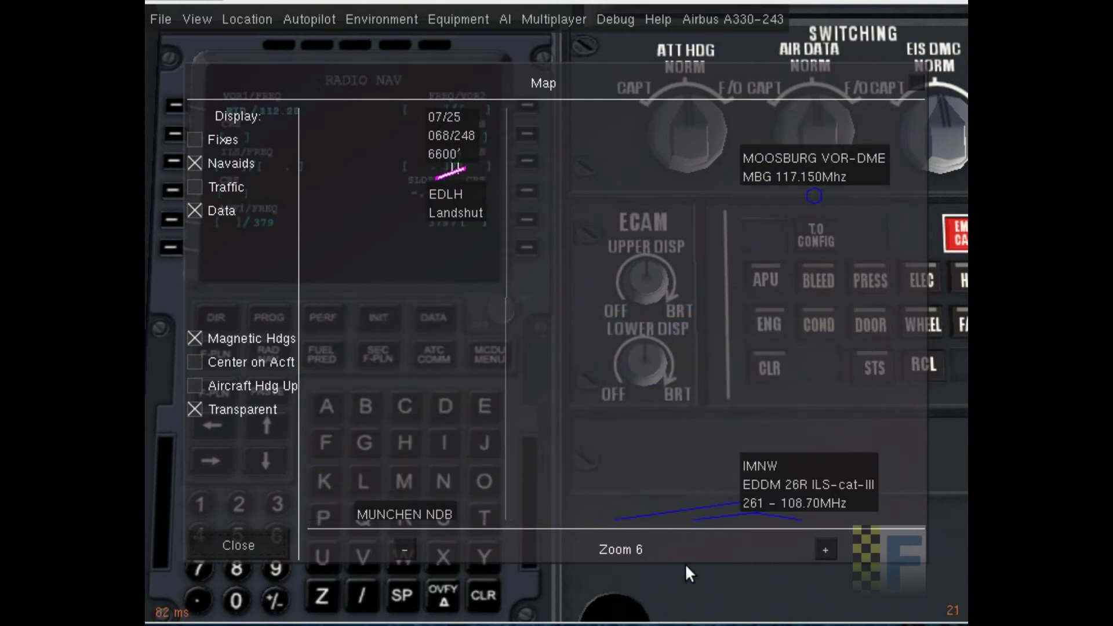
# Enter the EDDM 26R localizer frequency 108.70 into the ILS field
pyautogui.click(238, 545)
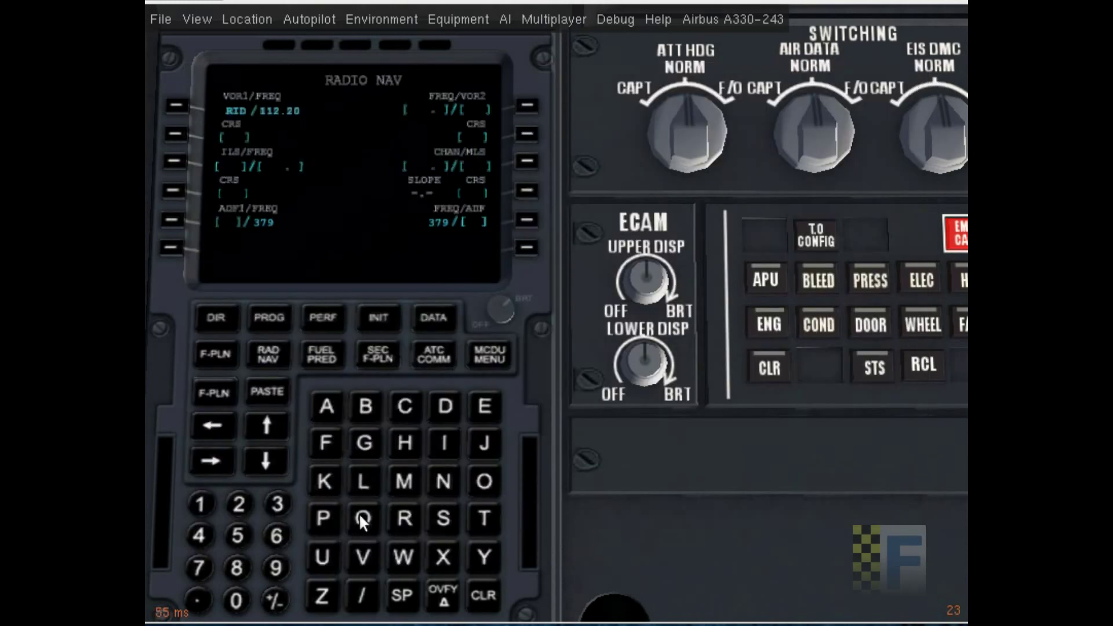
pyautogui.write('1')
pyautogui.write('06')
pyautogui.write('.70')
pyautogui.click(173, 161)
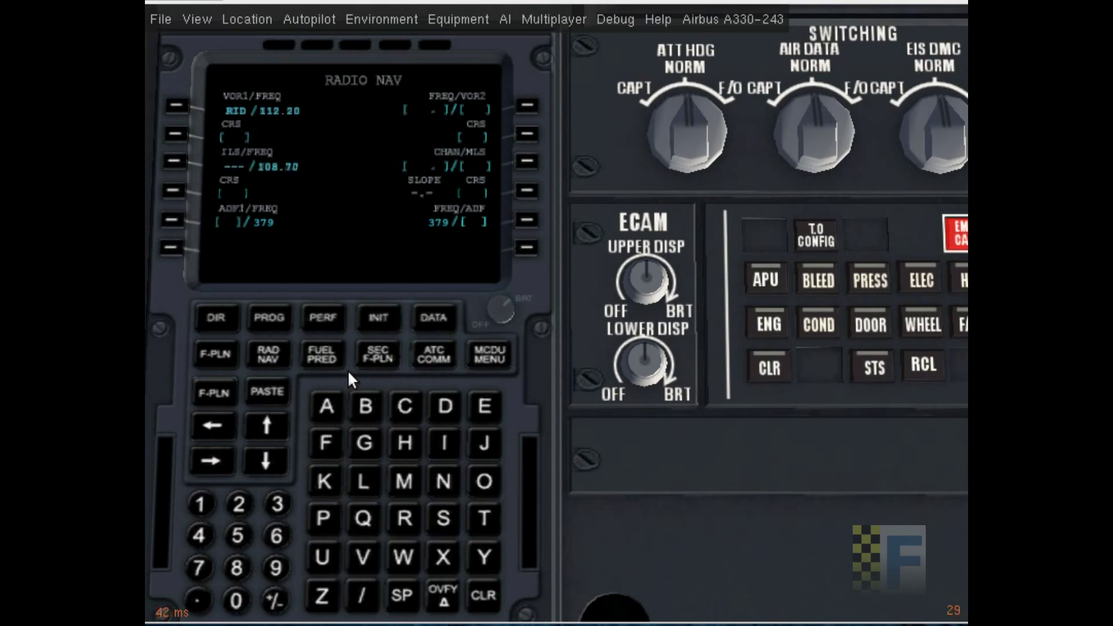
# From the copilot view, turn off the EFIS WPT and CSTR labels on the navigation display
pyautogui.click(384, 316)
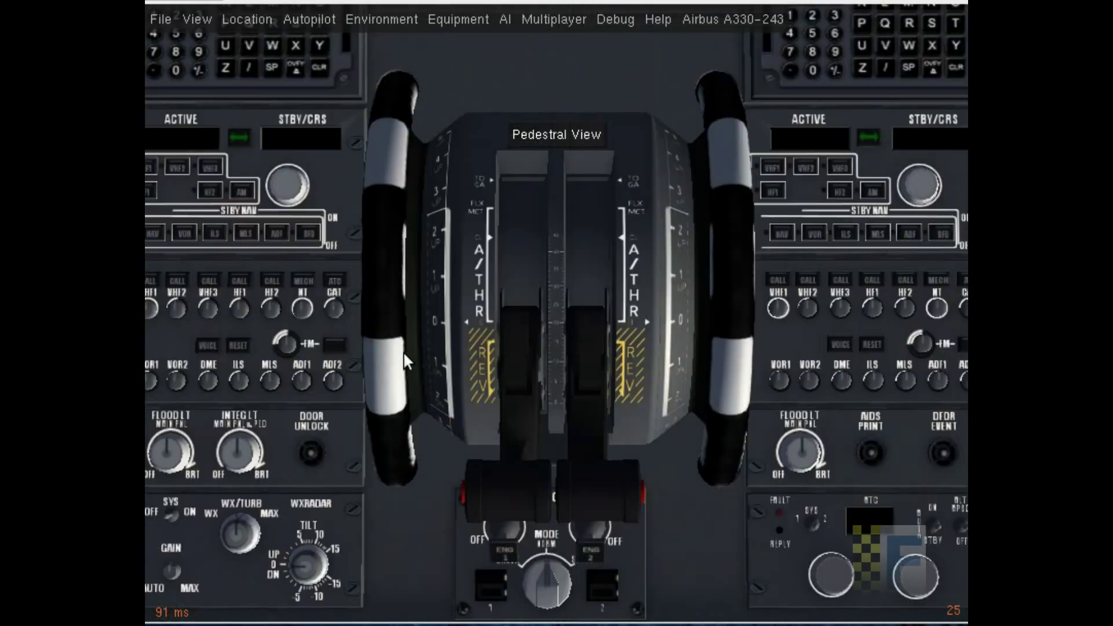
pyautogui.press('v')
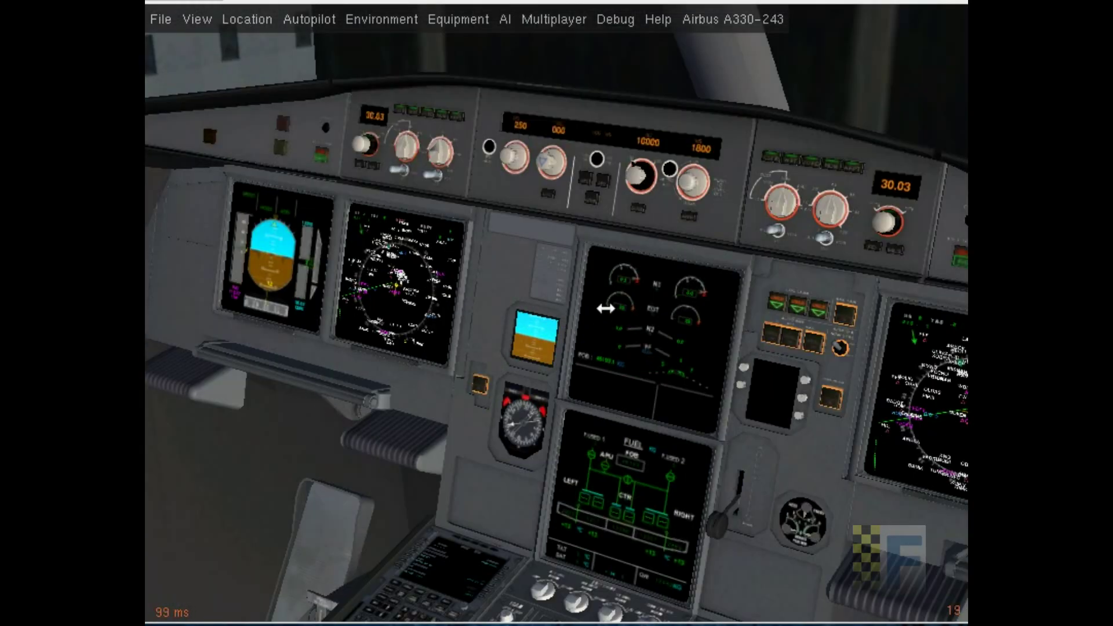
pyautogui.scroll(5, 603, 325)
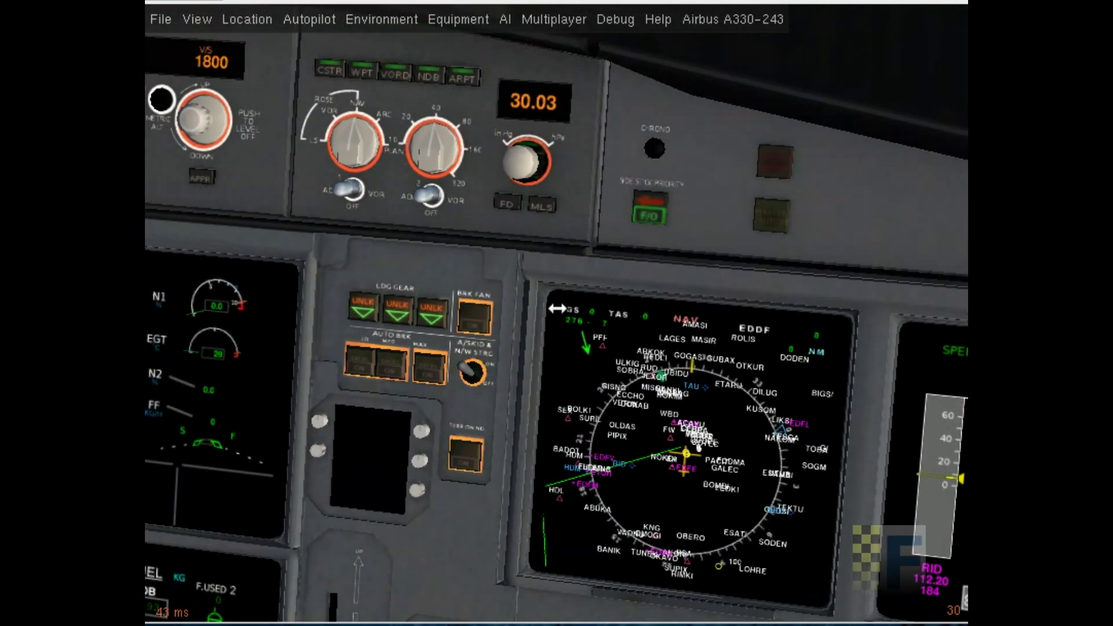
pyautogui.click(369, 73)
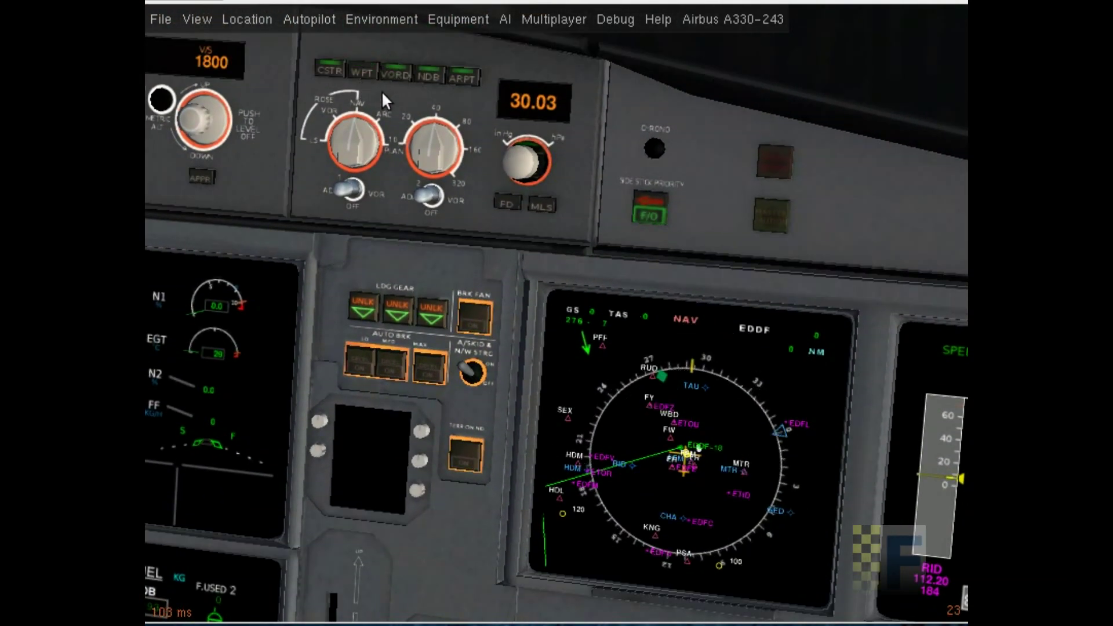
pyautogui.click(337, 71)
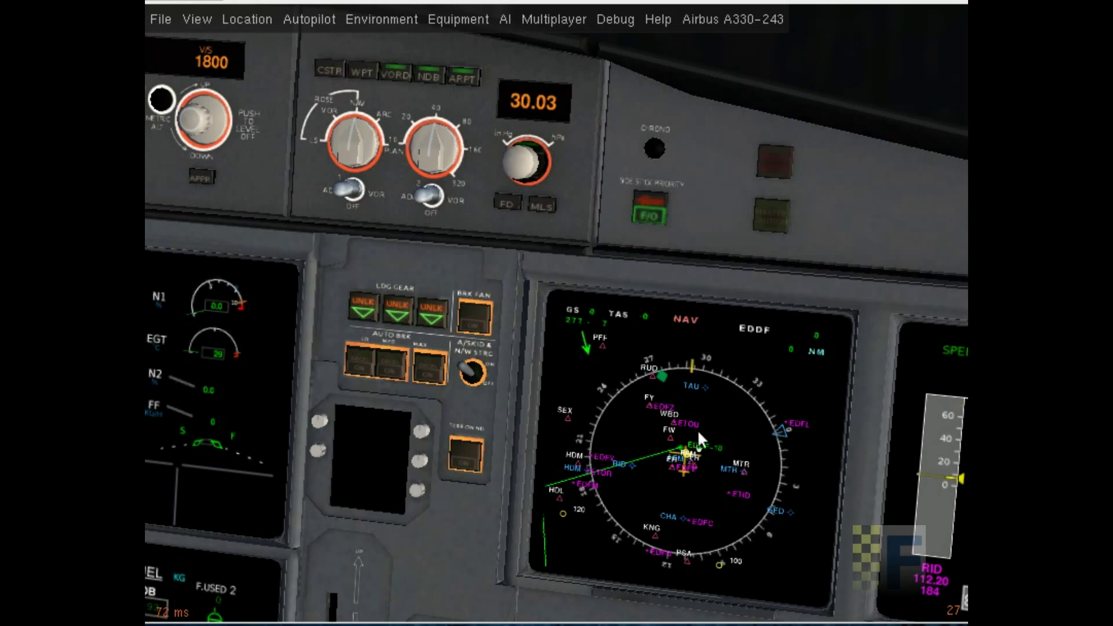
# Set the navigation display range knob to 20 miles
pyautogui.click(438, 179)
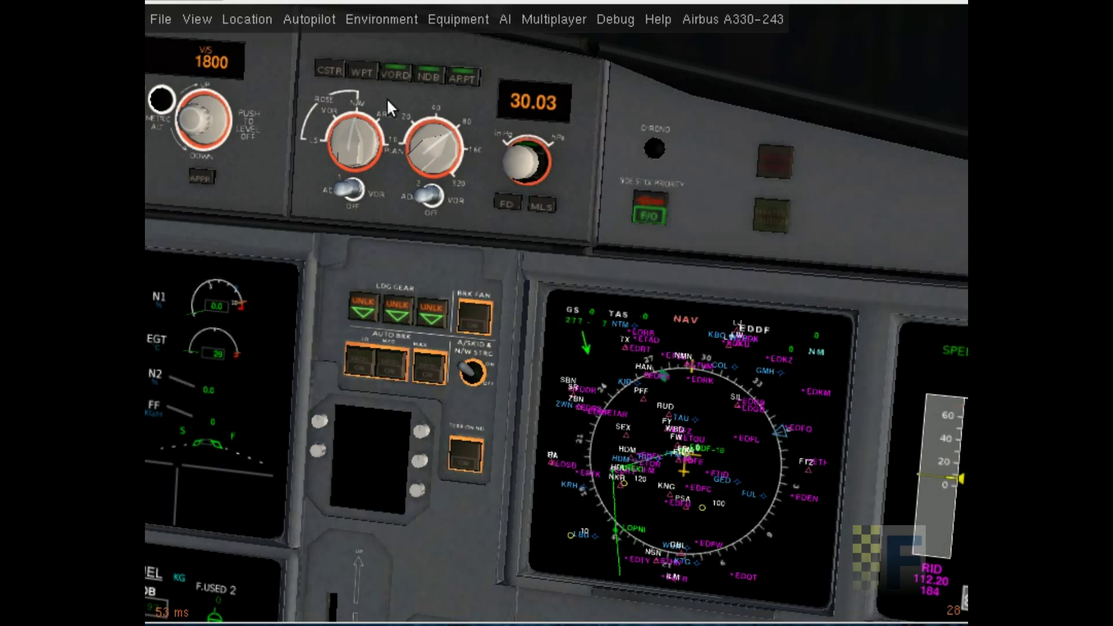
pyautogui.click(444, 162)
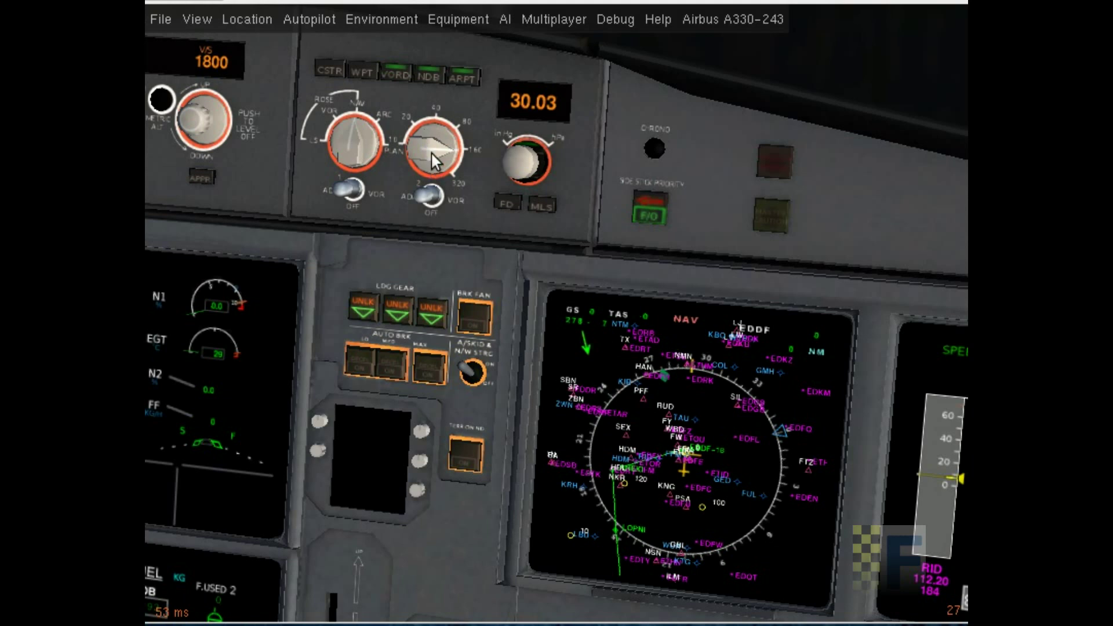
pyautogui.scroll(-4, 430, 151)
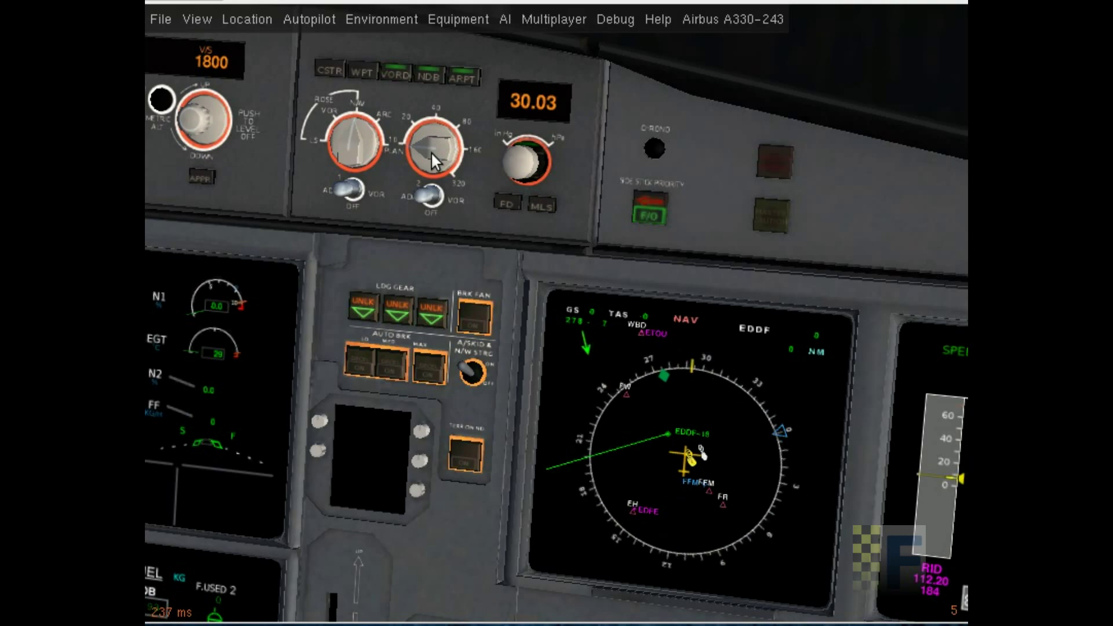
pyautogui.scroll(1, 430, 151)
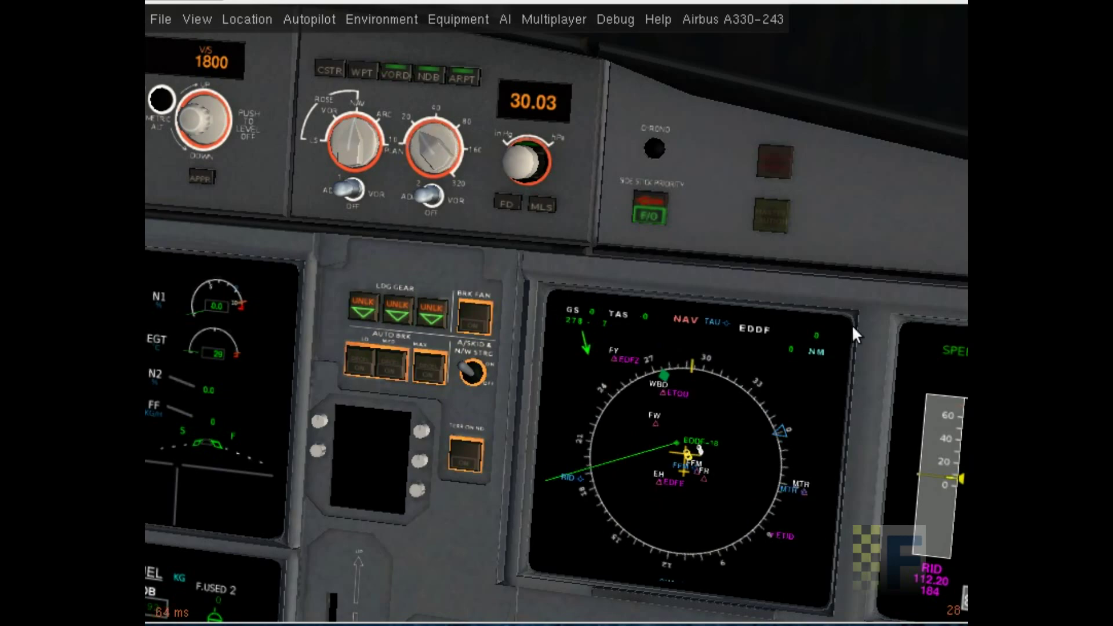
# Set the FCU altitude step to 1000 ft
pyautogui.rightClick(551, 303)
pyautogui.scroll(-8, 504, 300)
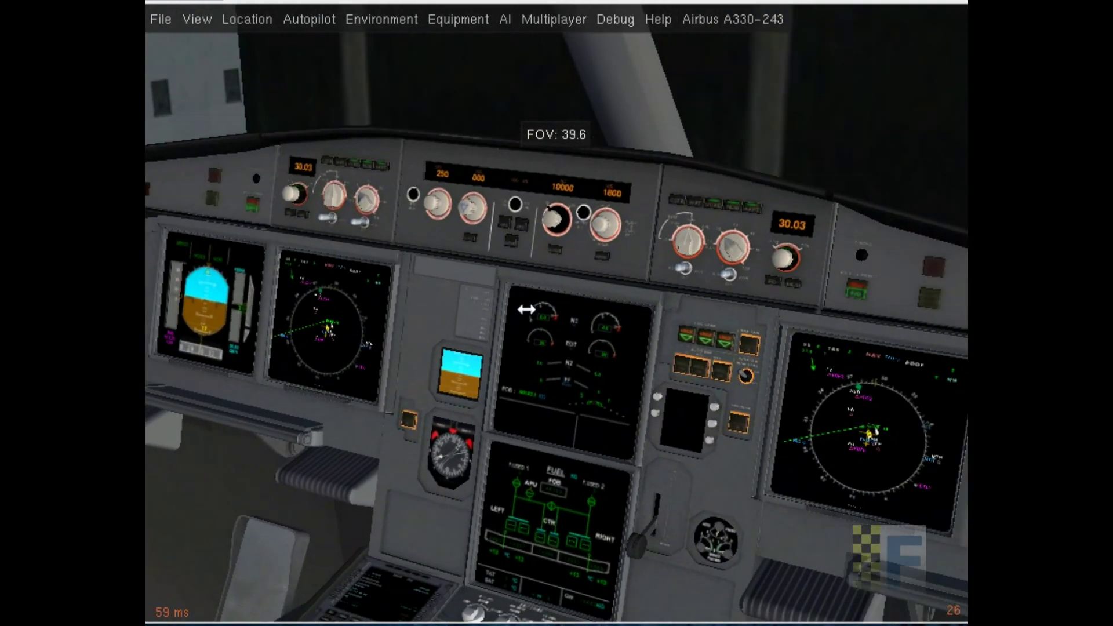
pyautogui.scroll(-2, 525, 314)
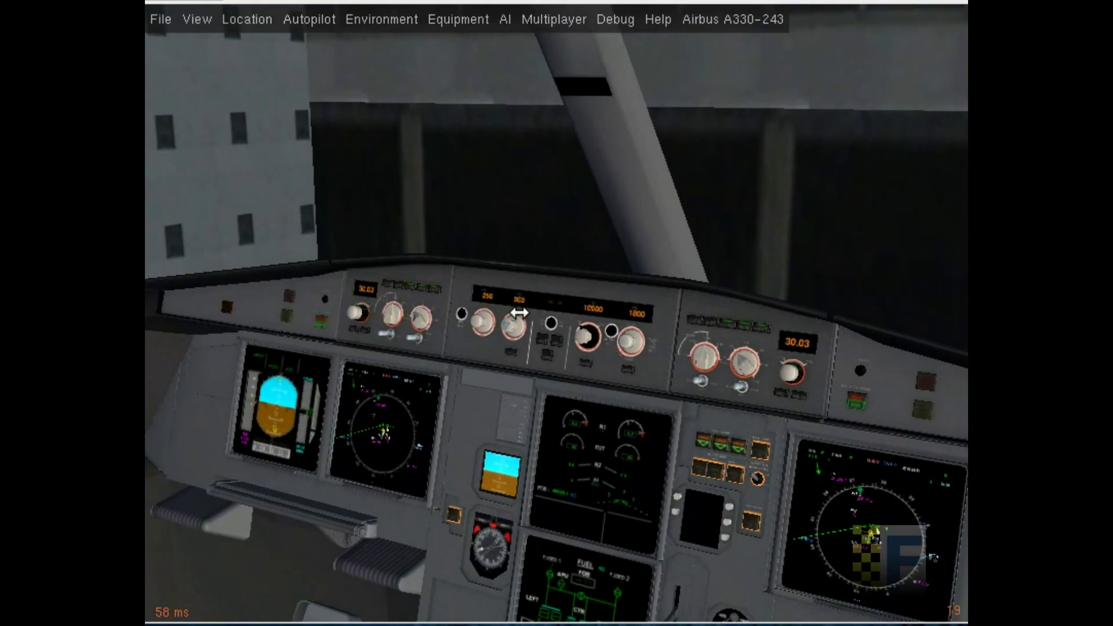
pyautogui.scroll(10, 522, 310)
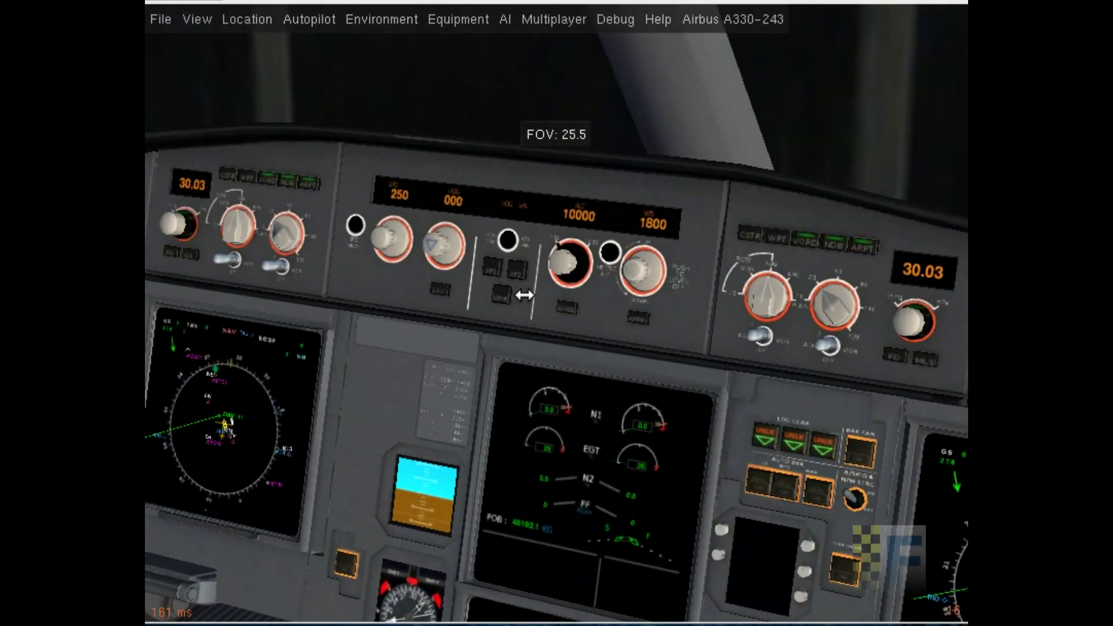
pyautogui.scroll(7, 525, 296)
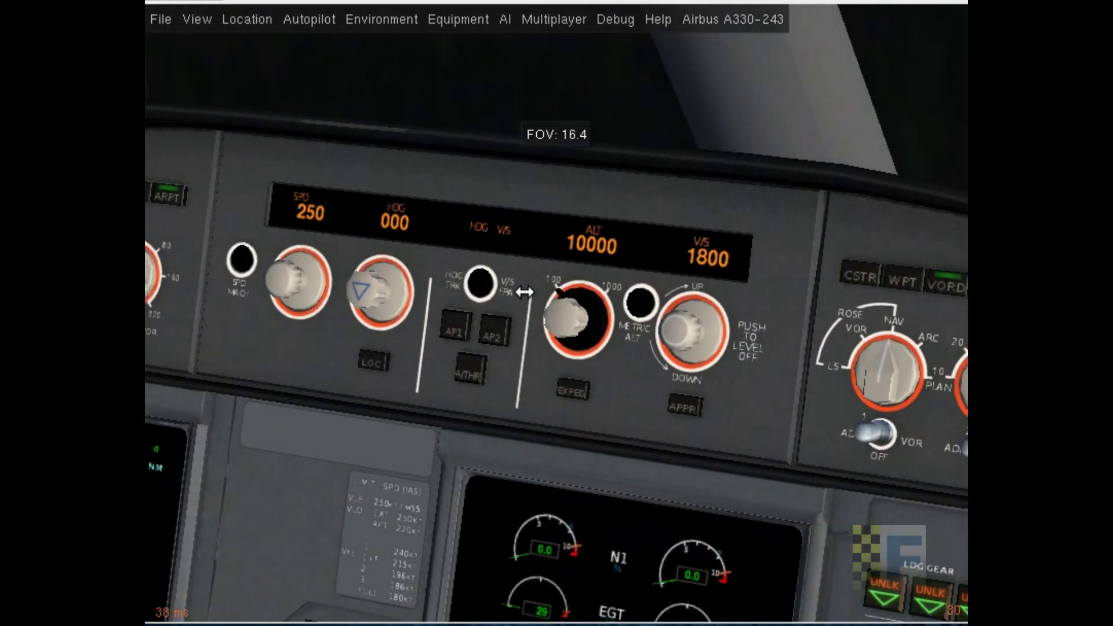
pyautogui.scroll(1, 525, 296)
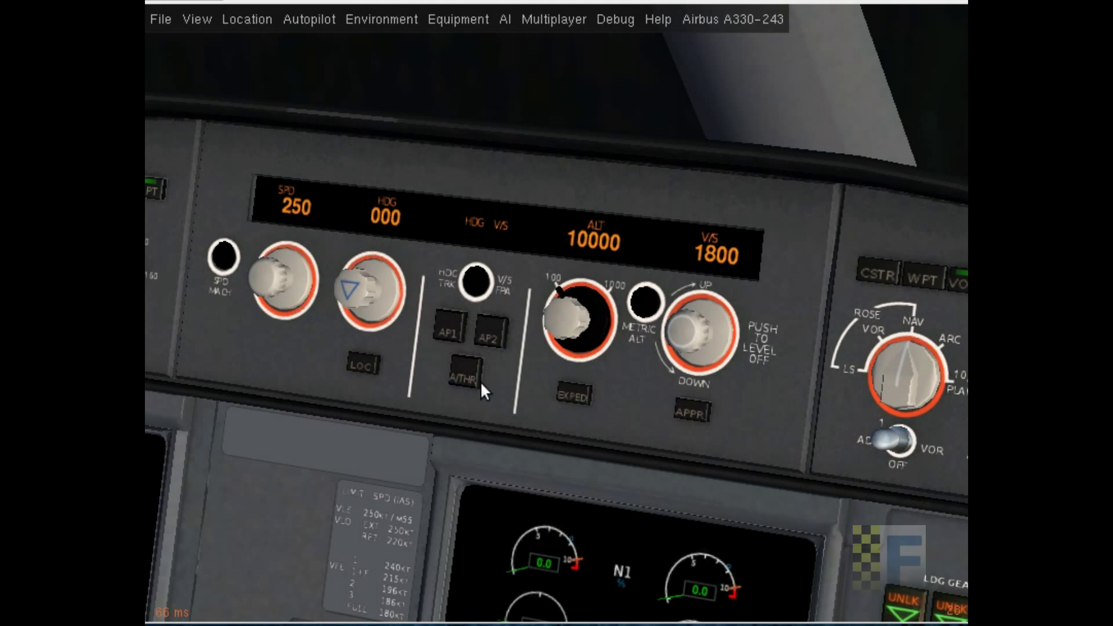
pyautogui.click(600, 322)
# Select 25000 ft at 2500 ft/min V/S and put heading and speed in managed mode
pyautogui.scroll(11, 557, 322)
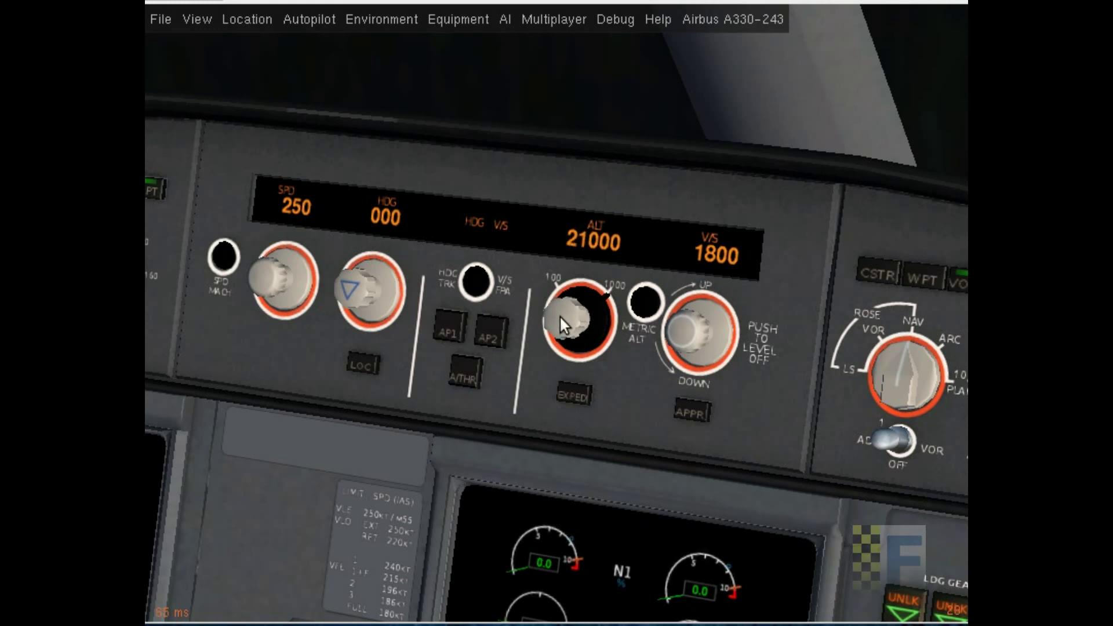
pyautogui.scroll(12, 562, 321)
pyautogui.scroll(-7, 566, 327)
pyautogui.scroll(-1, 566, 324)
pyautogui.click(571, 320)
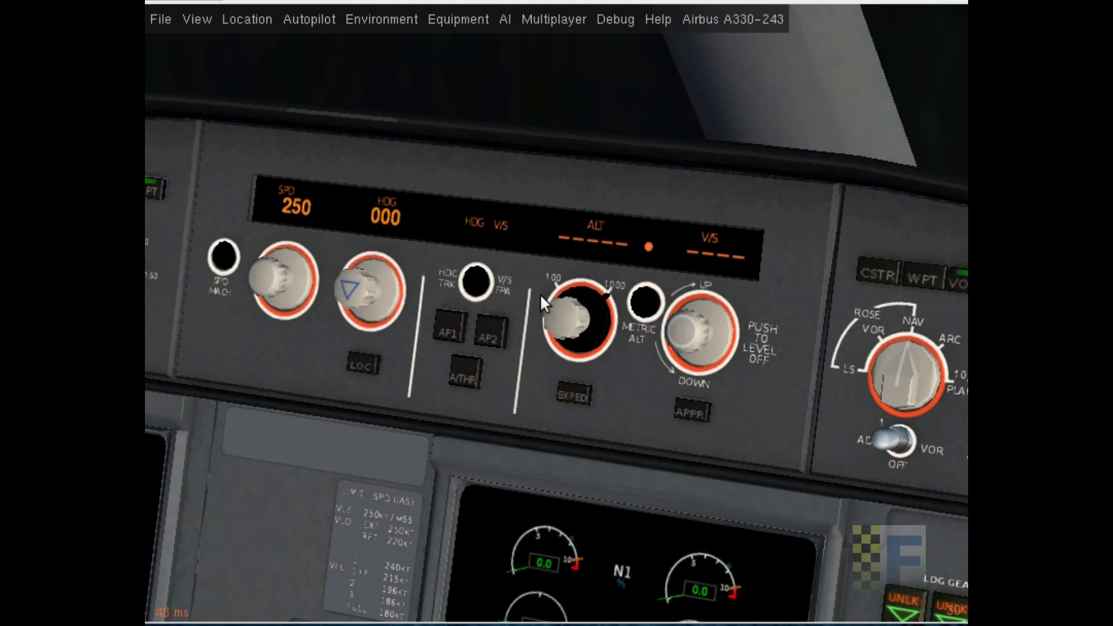
pyautogui.click(569, 323)
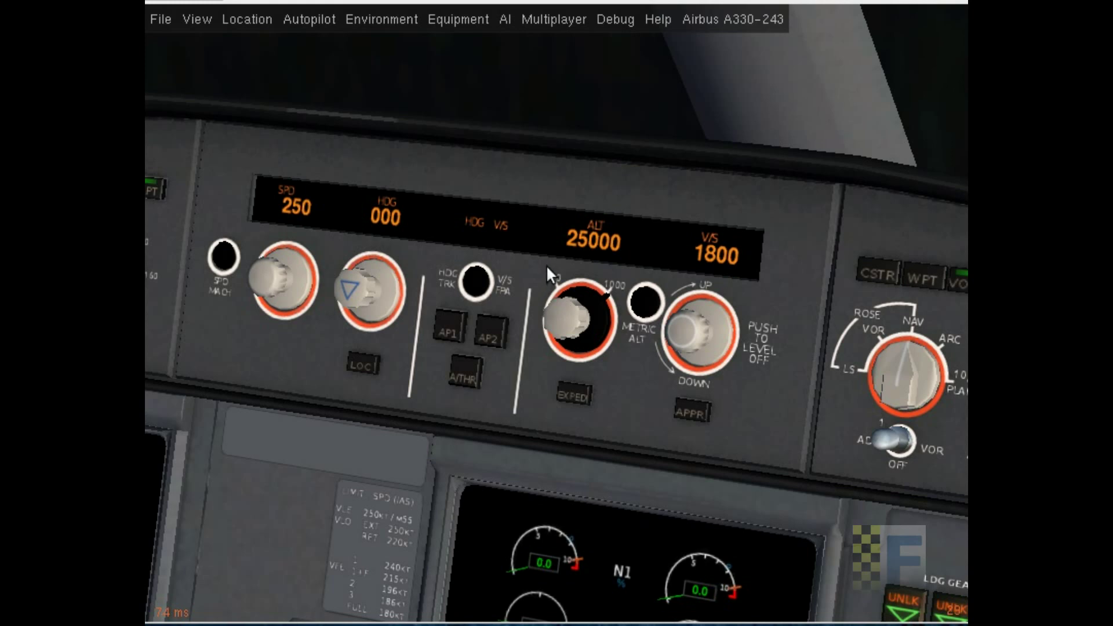
pyautogui.scroll(7, 696, 363)
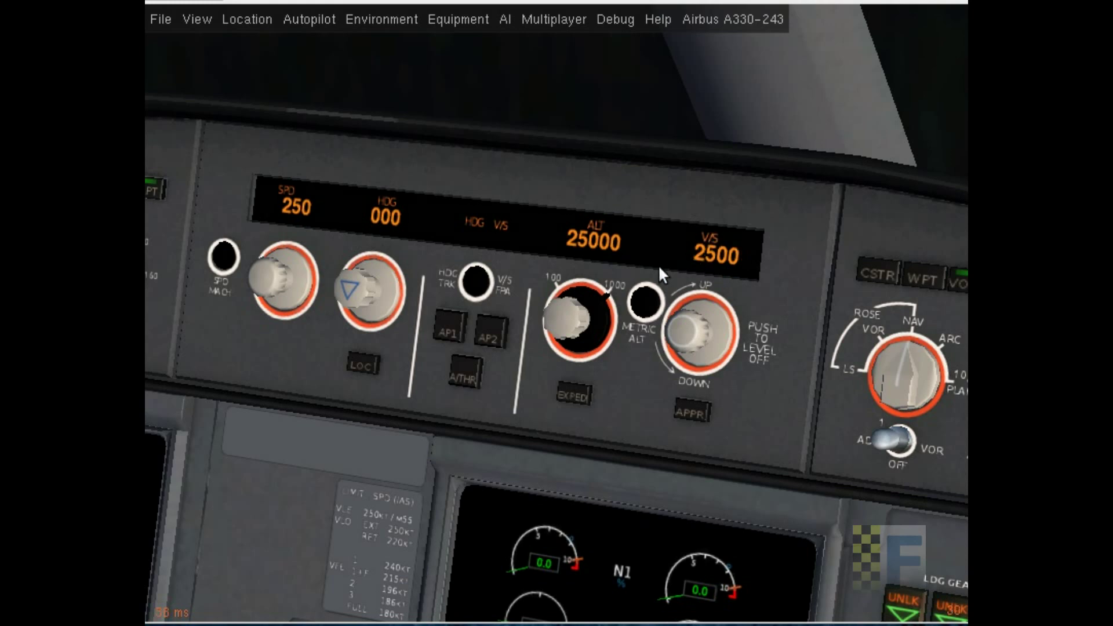
pyautogui.click(352, 285)
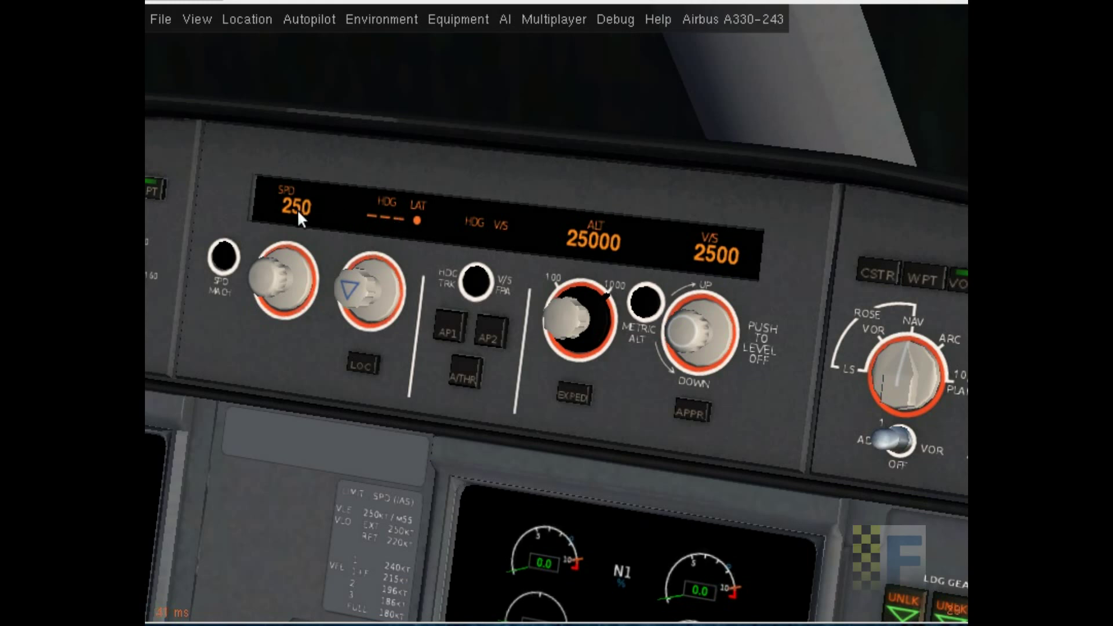
pyautogui.click(261, 277)
pyautogui.rightClick(412, 142)
pyautogui.scroll(-3, 522, 308)
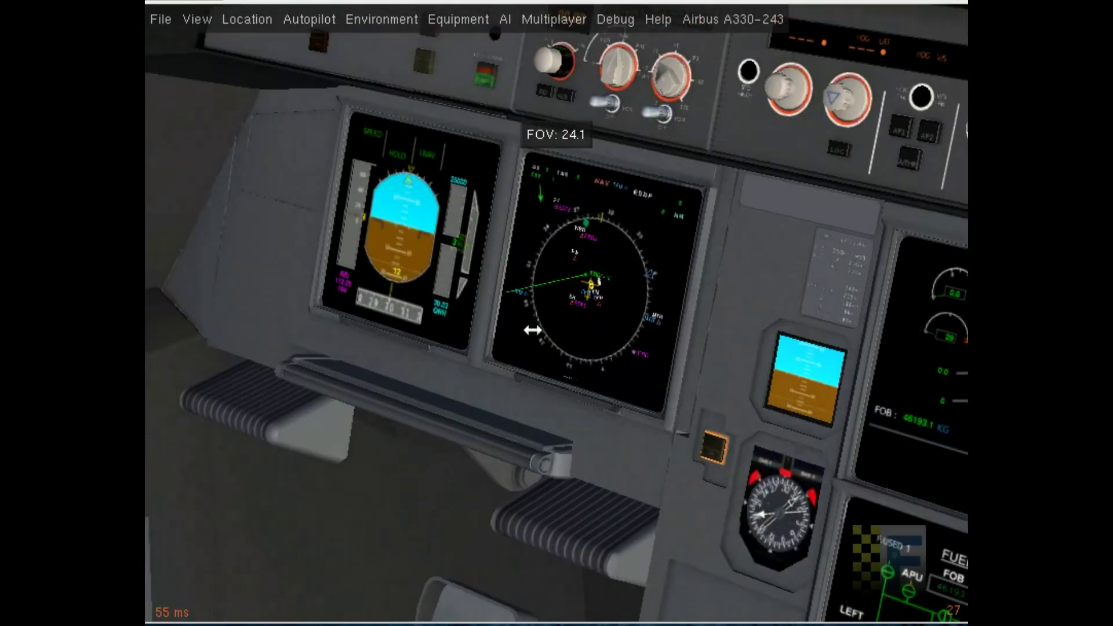
pyautogui.scroll(-12, 533, 330)
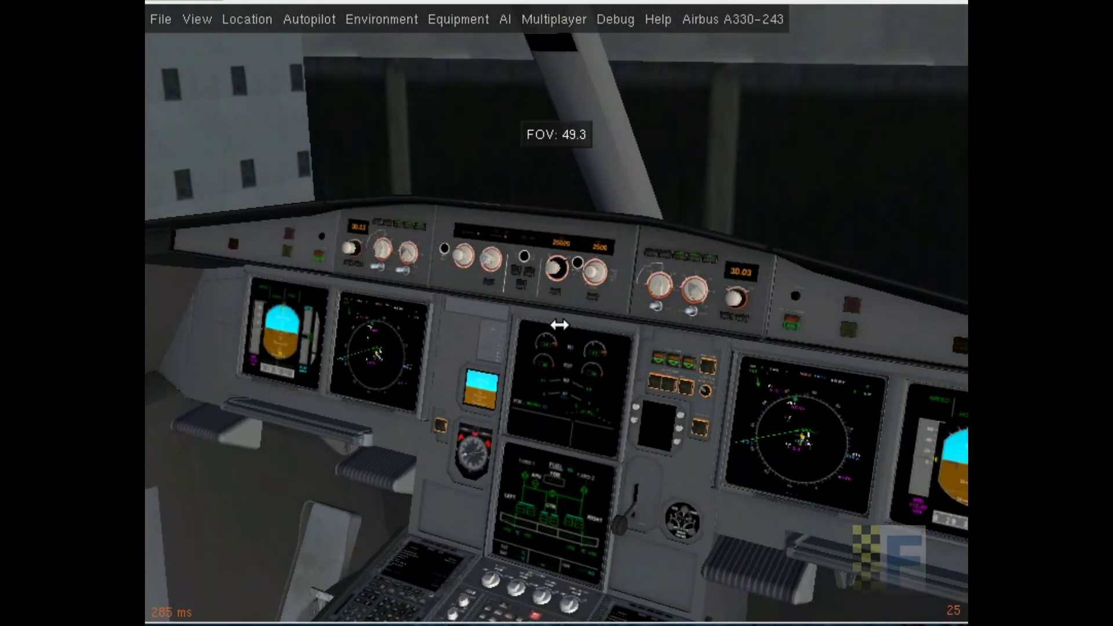
pyautogui.scroll(-4, 559, 325)
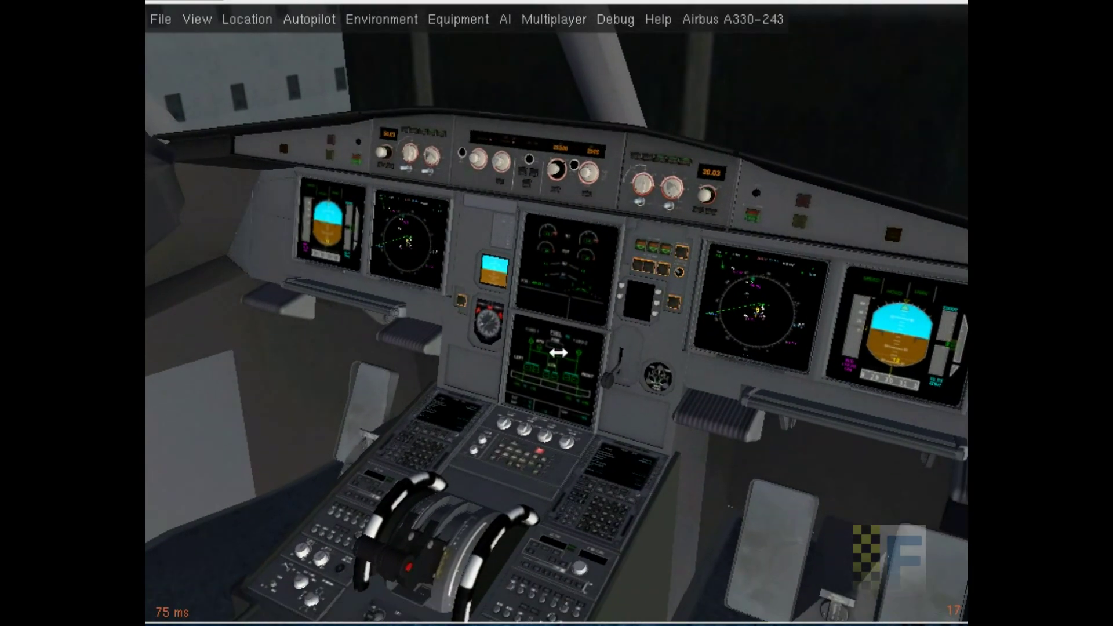
pyautogui.rightClick(559, 350)
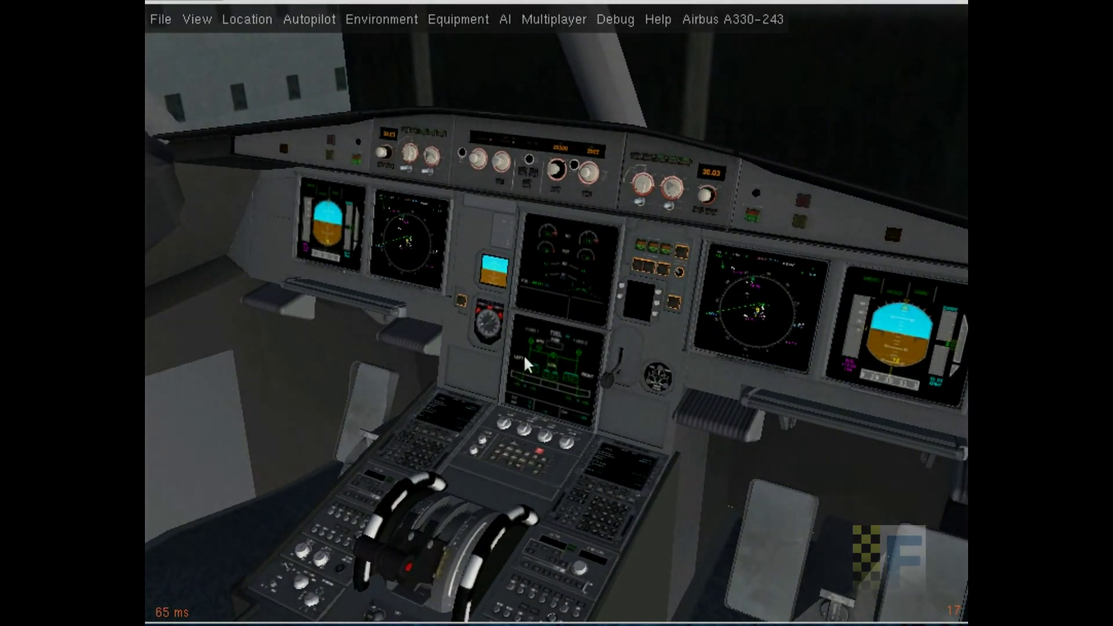